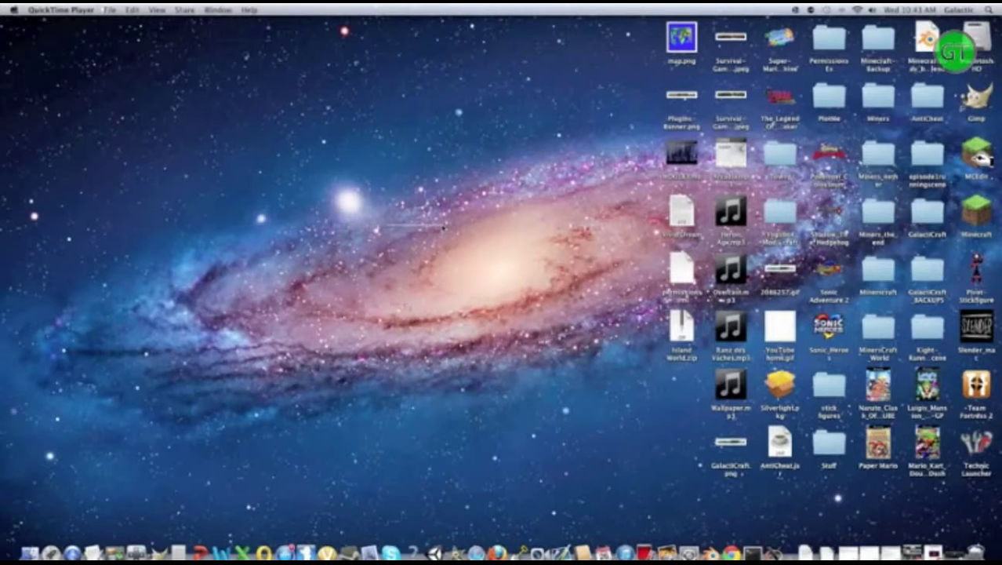
left_click(454, 231)
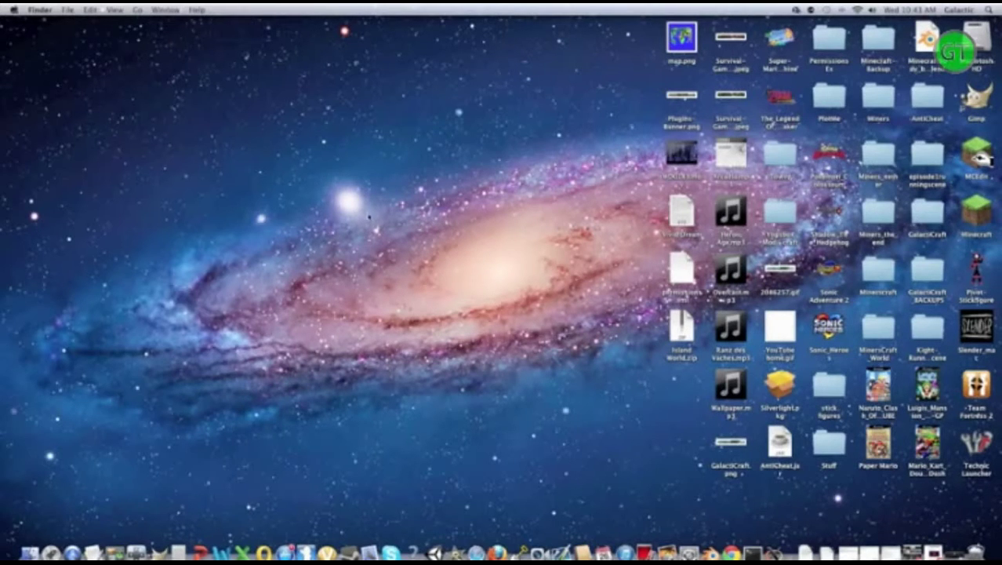
left_click_drag(369, 218, 289, 168)
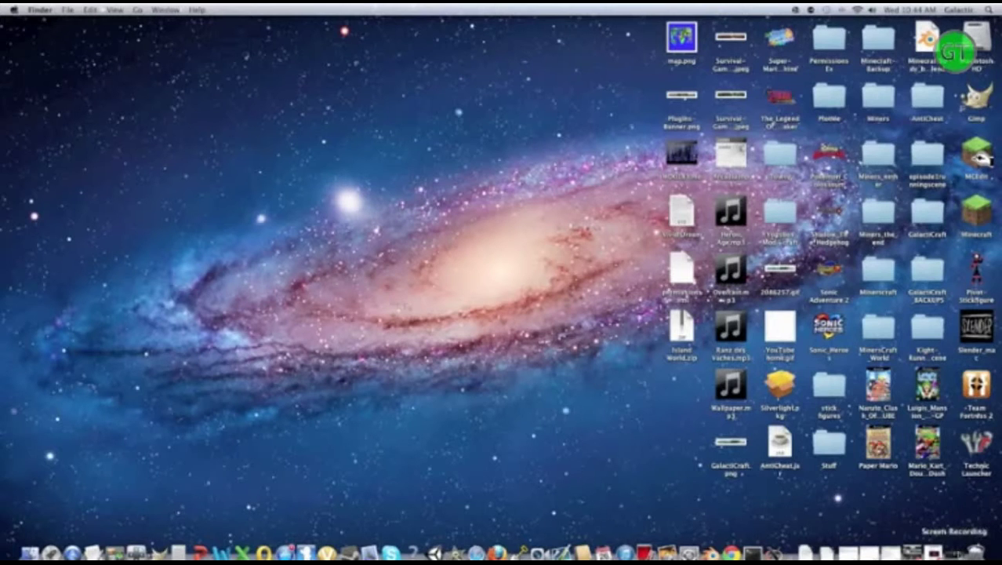
Step: Switch to the Chrome windows and log in to the FlixPress account with the prefilled credentials
left_click(947, 552)
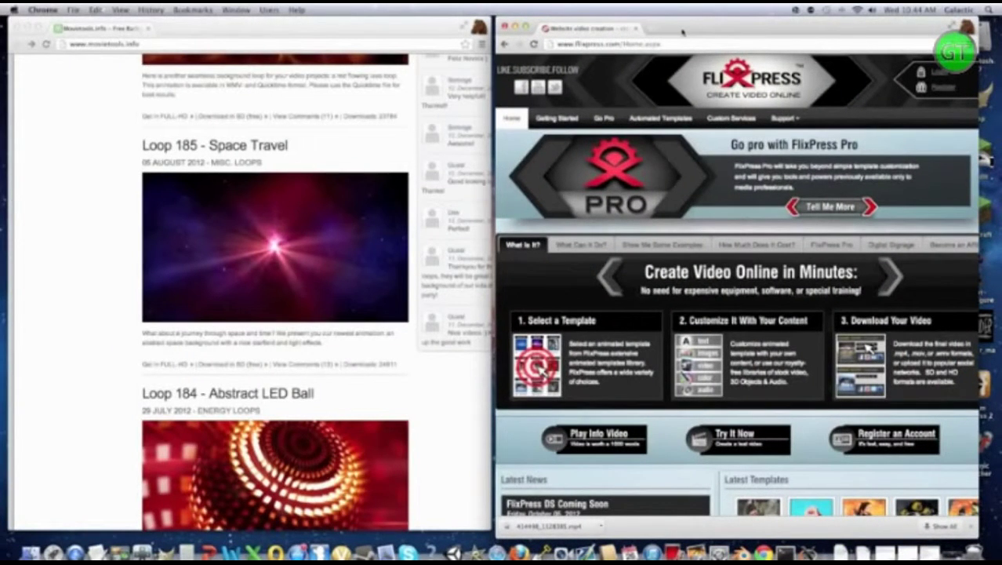
left_click(928, 74)
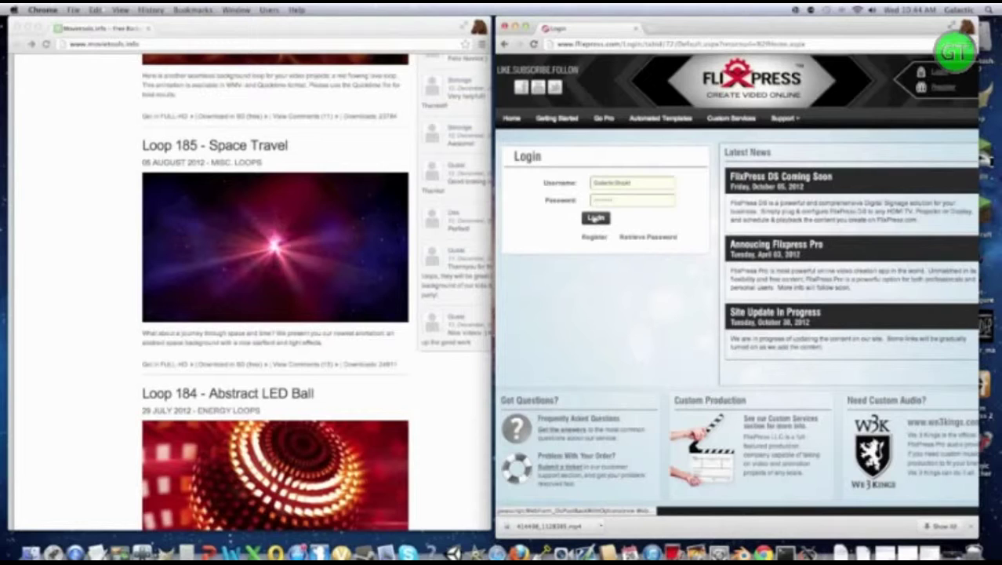
left_click(596, 218)
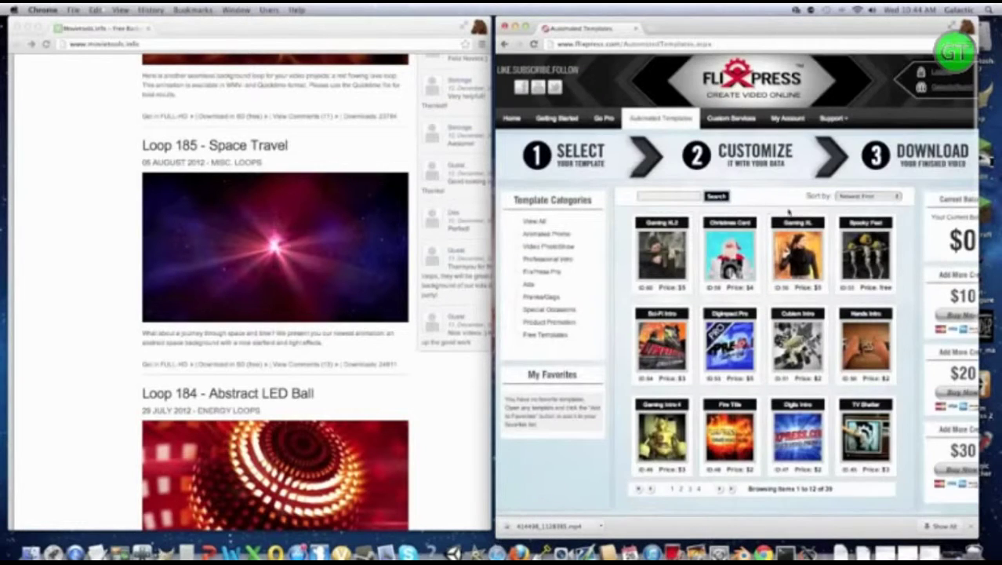
Step: Sort the automated templates by lowest price first, look through the second page and return to the first
left_click(853, 199)
left_click(863, 230)
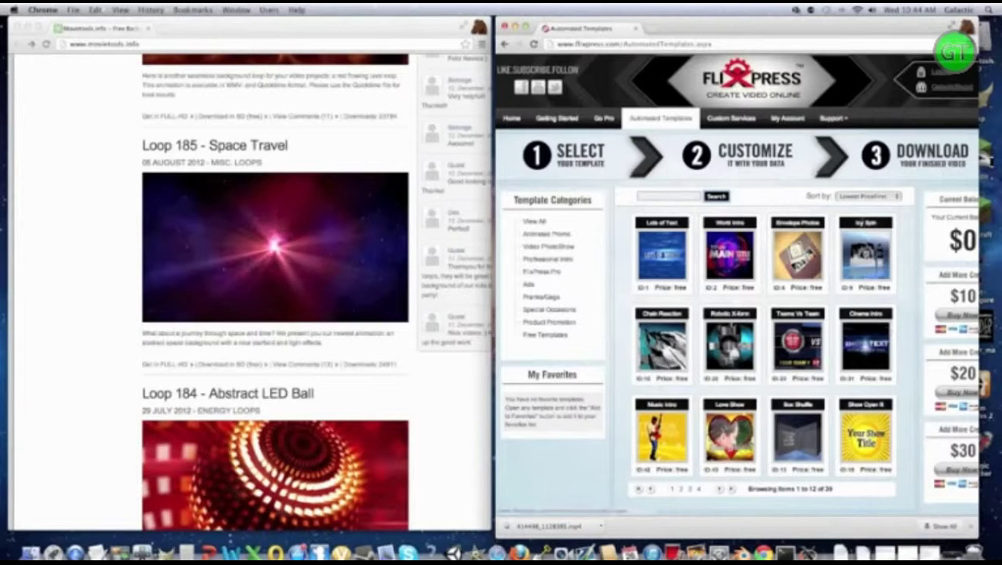
left_click(689, 488)
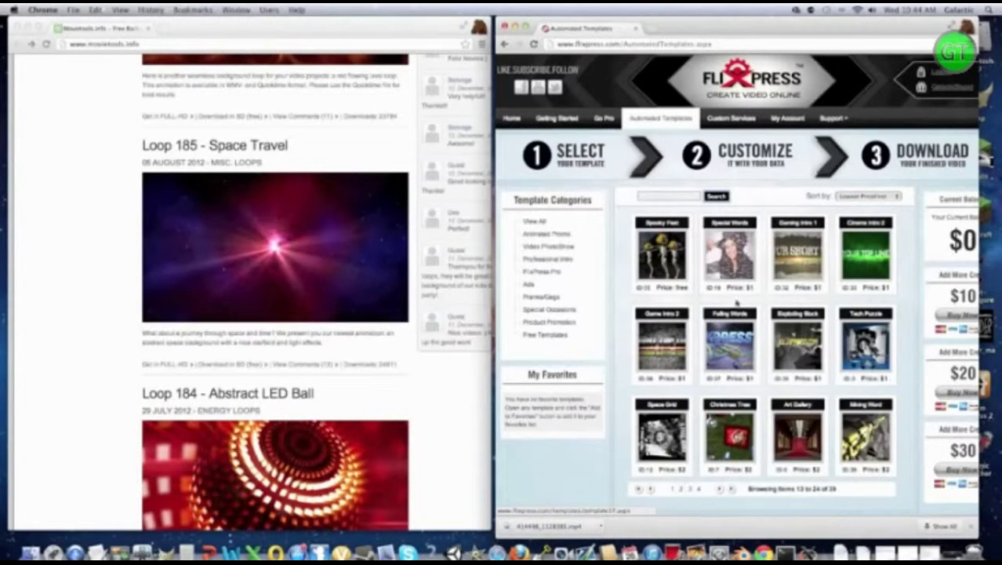
left_click(672, 488)
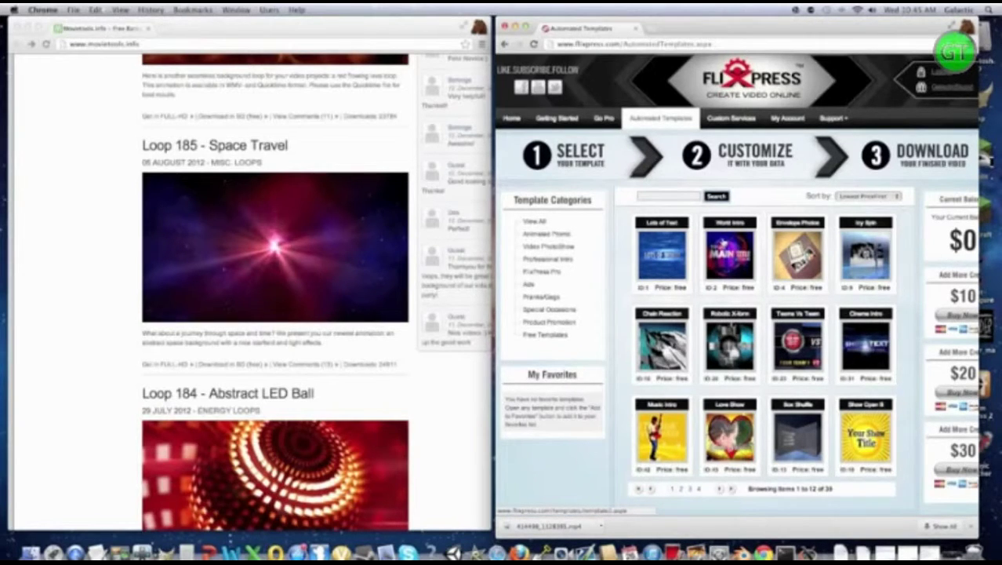
Step: Choose the free Cinema Intro template and agree to the terms to start customizing it
left_click(868, 340)
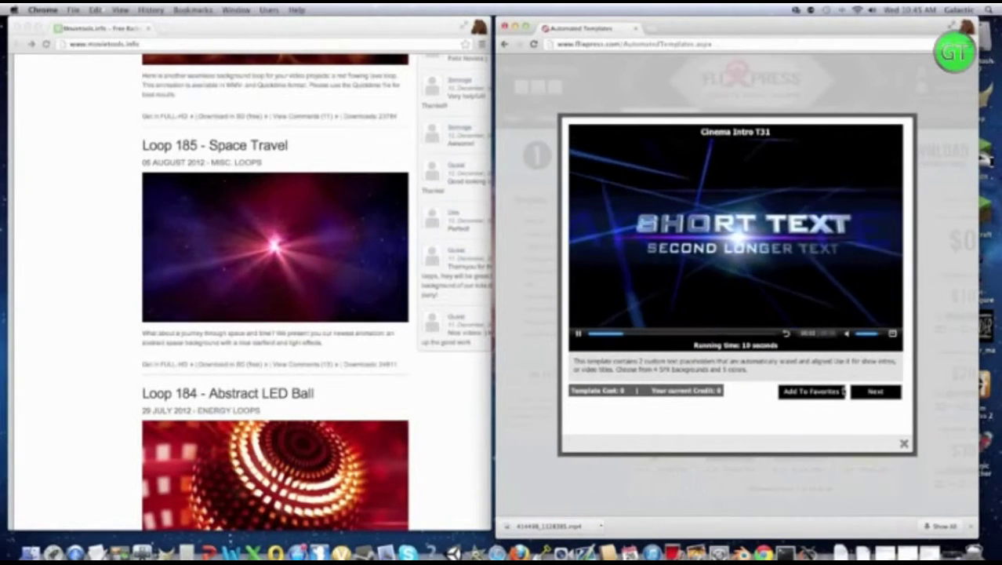
left_click(877, 392)
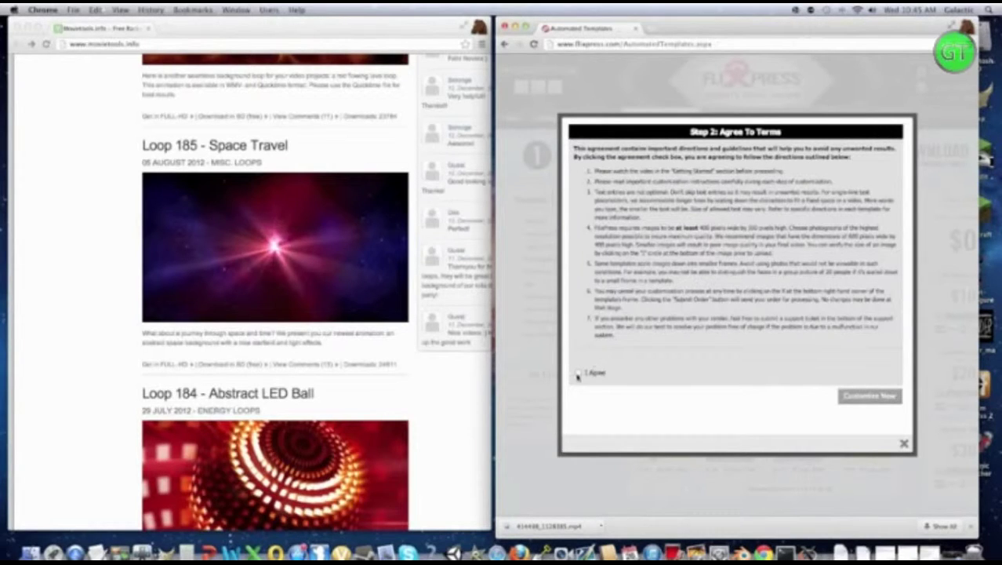
left_click(578, 374)
left_click(869, 396)
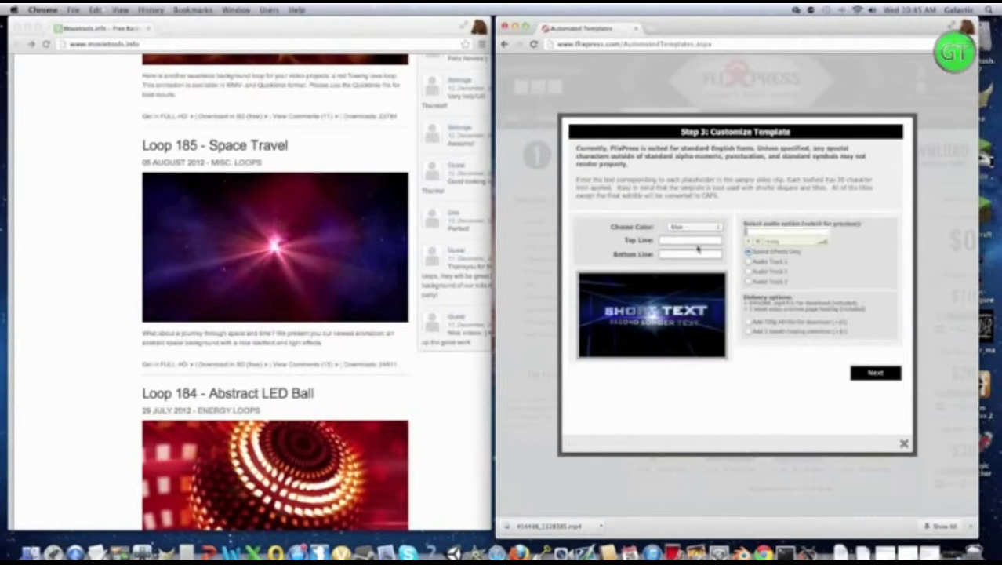
Step: Preview Audio Track 1, keep Sound Effects Only as the audio option and set the template color to Green
left_click(748, 262)
left_click(749, 252)
left_click(708, 230)
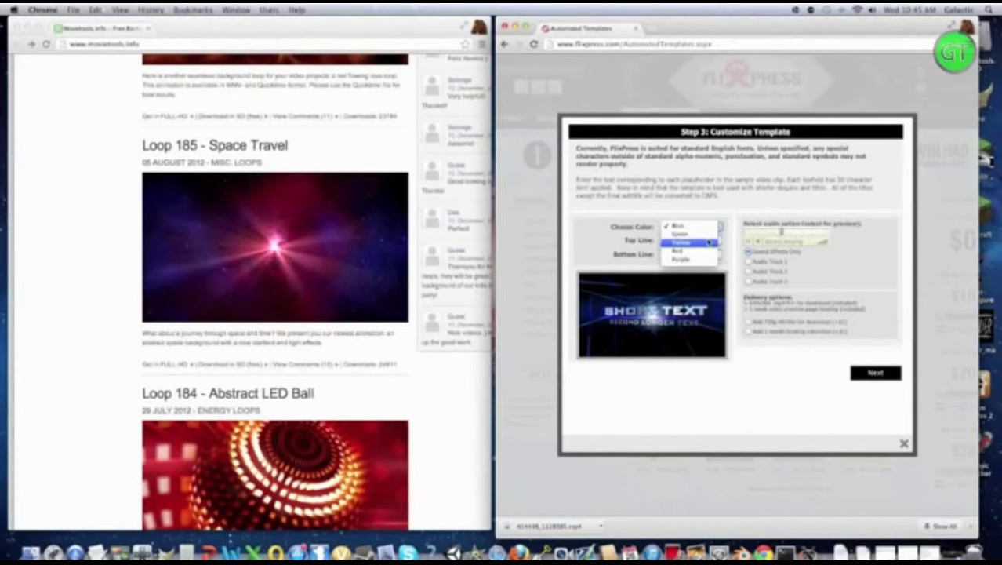
left_click(701, 233)
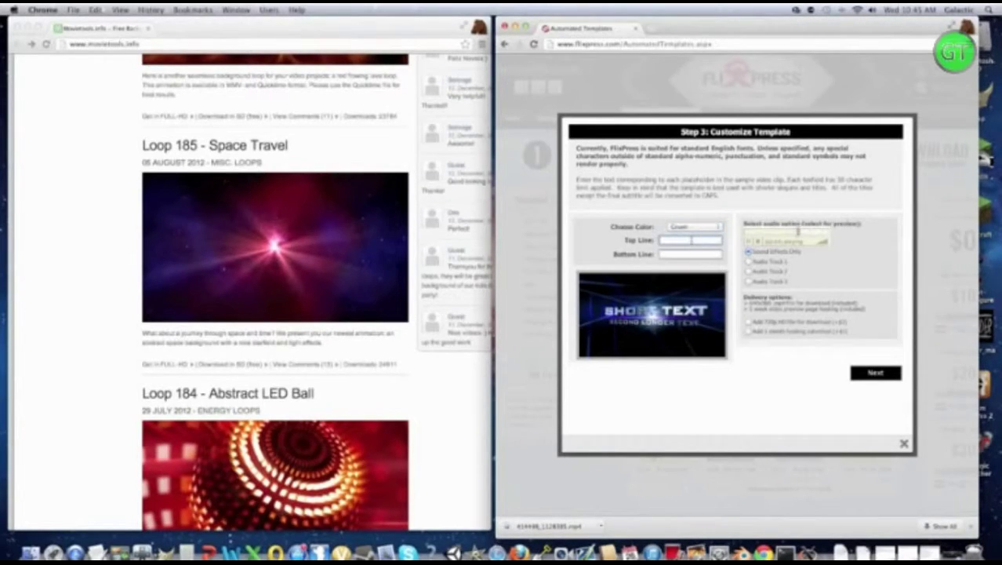
Step: Set the top line to "GalacticsTutorials" and the bottom line to "Rate, Comment, and Sub"
type("Gala")
key("Down")
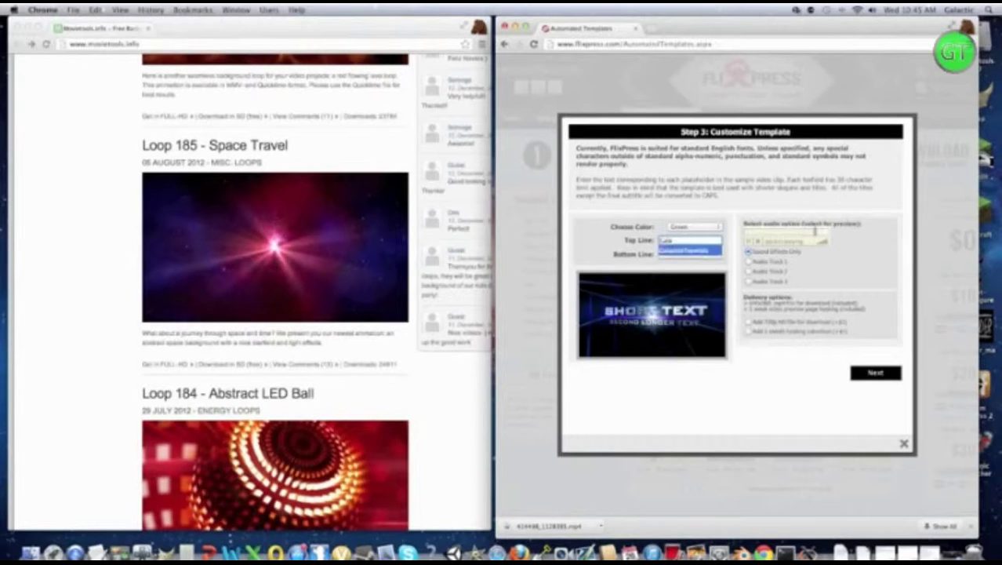
key("Return")
key("Tab")
type("Ti")
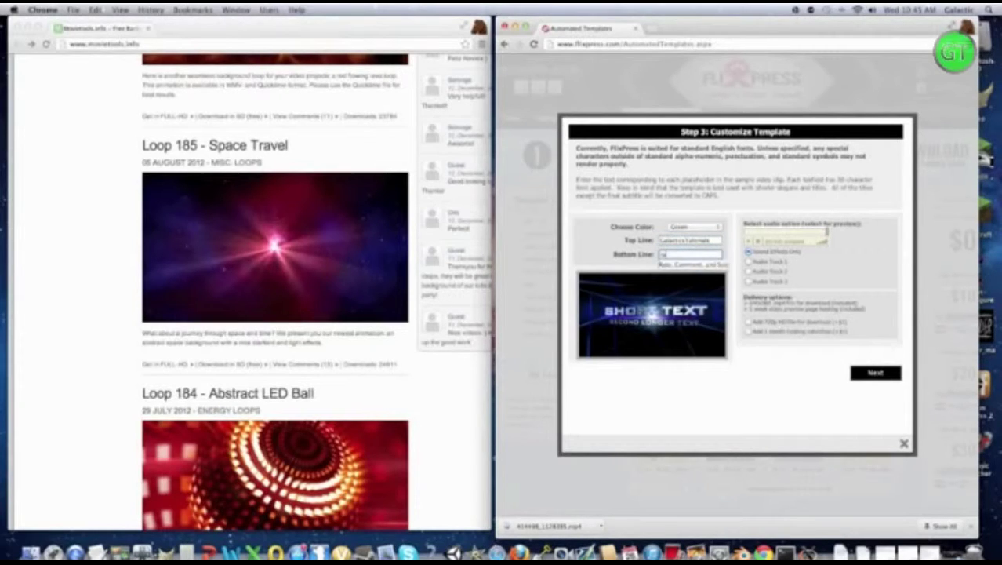
key("Down")
key("Return")
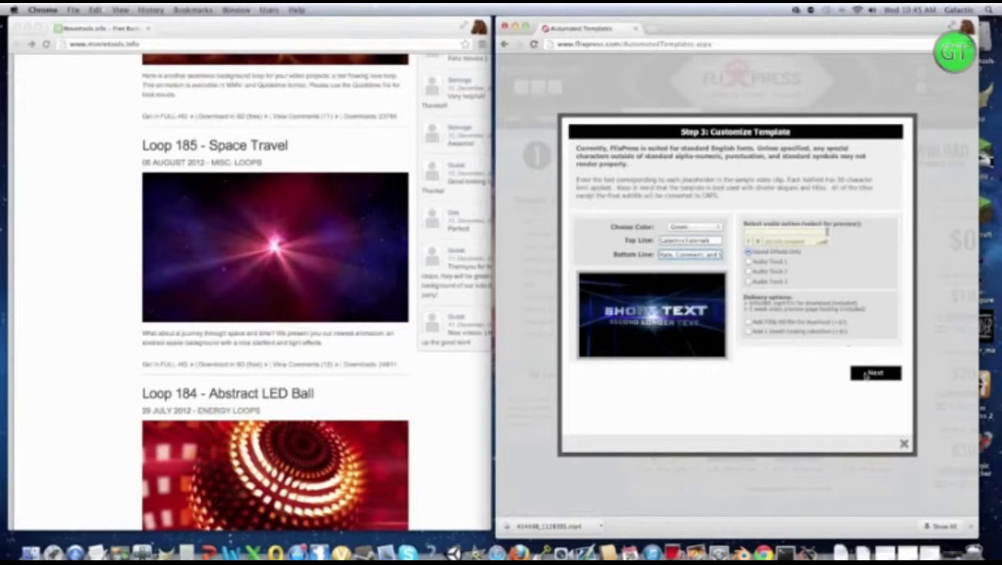
Step: Submit the intro order with the SD file only and close the order confirmation
left_click(749, 322)
left_click(871, 373)
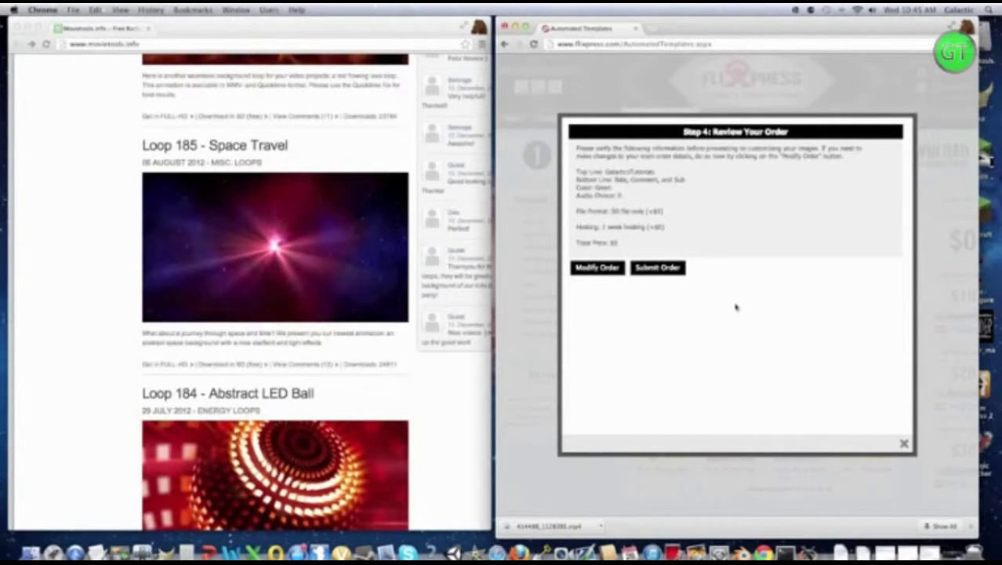
left_click(668, 268)
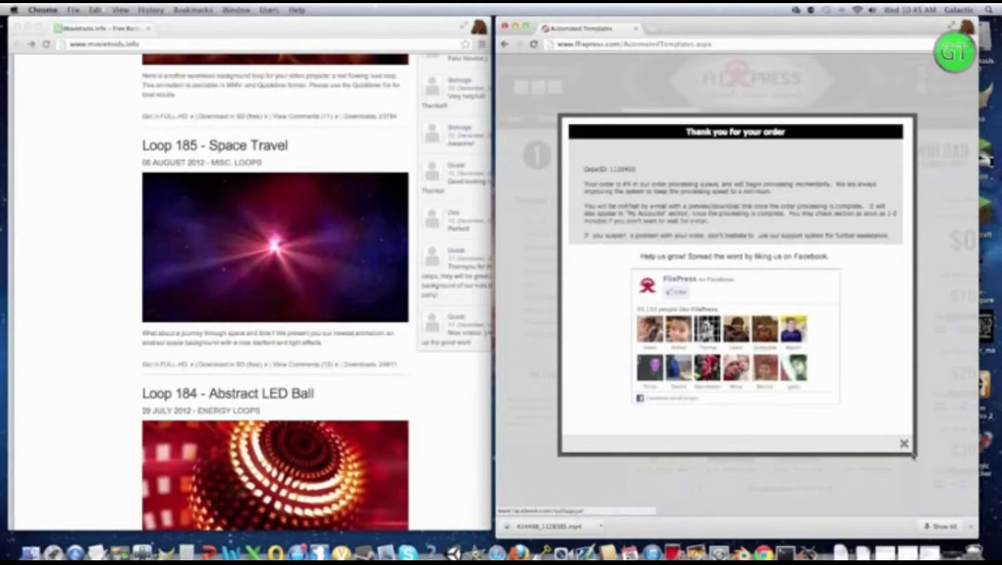
left_click(903, 443)
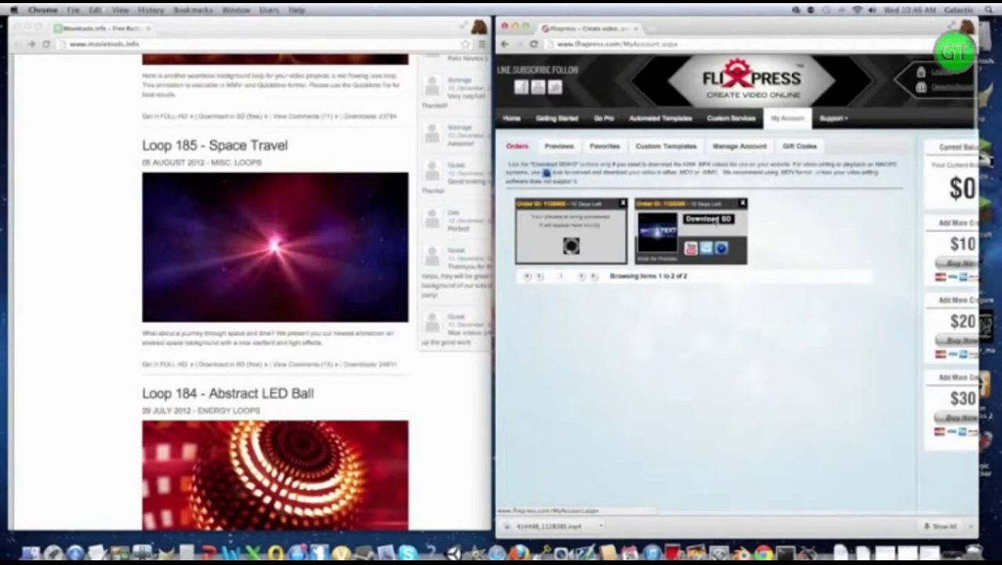
Step: Download the SD version of the finished intro from the account's orders and open the file in QuickTime Player
left_click(711, 219)
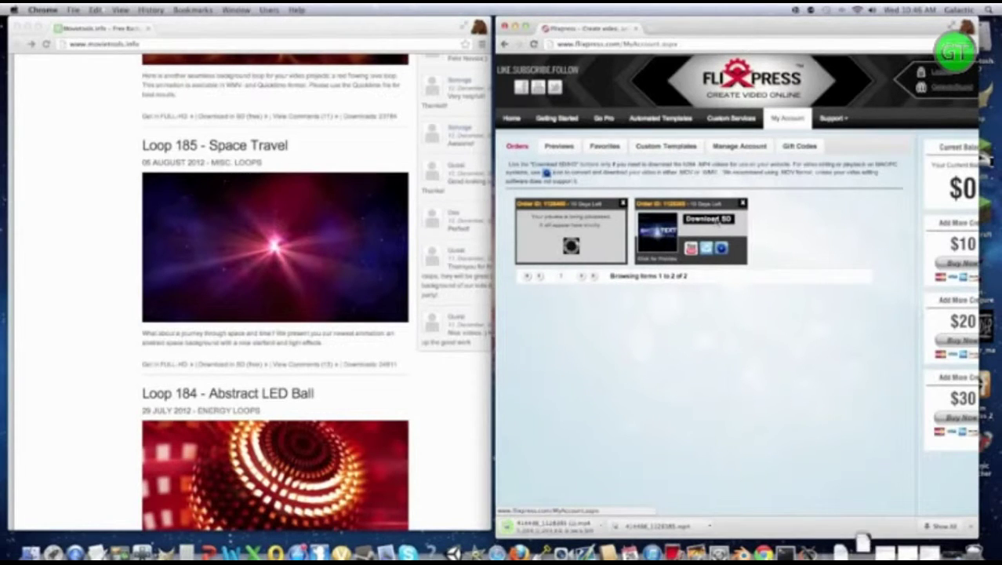
left_click(862, 552)
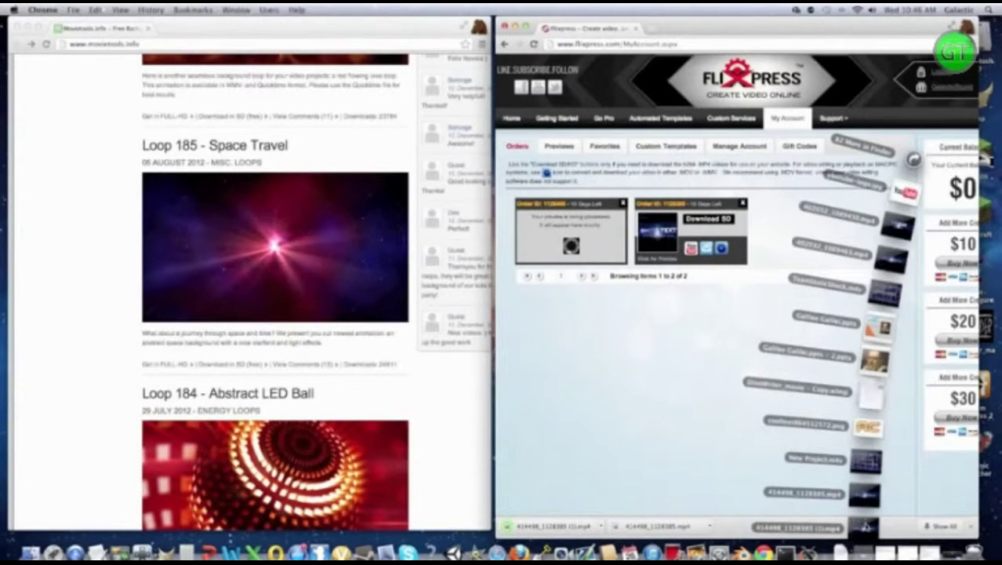
left_click(865, 525)
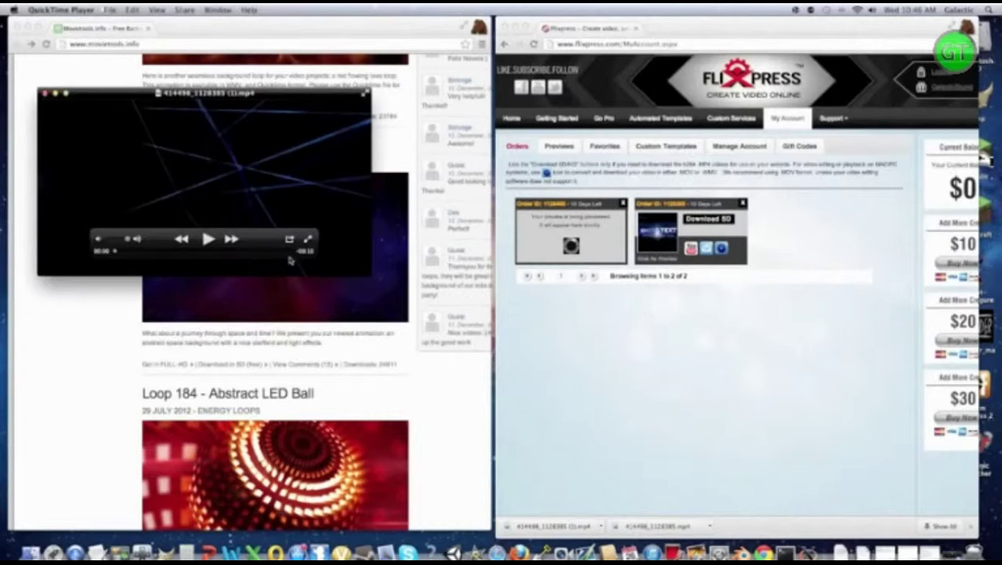
Step: Play the downloaded intro, enlarging it to actual size, and close both the video and the FlixPress window
left_click(207, 239)
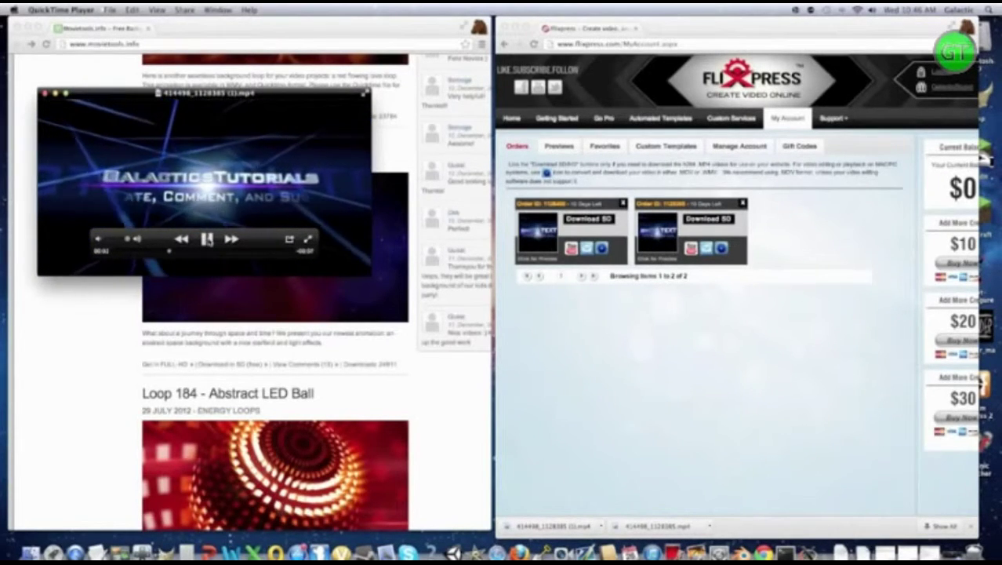
left_click(207, 239)
key("super+1")
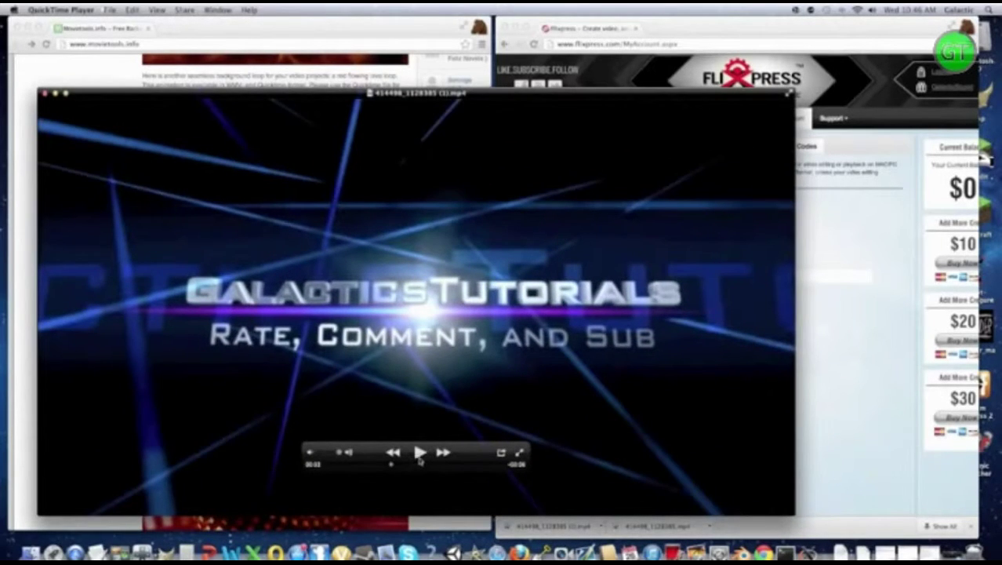
left_click(418, 453)
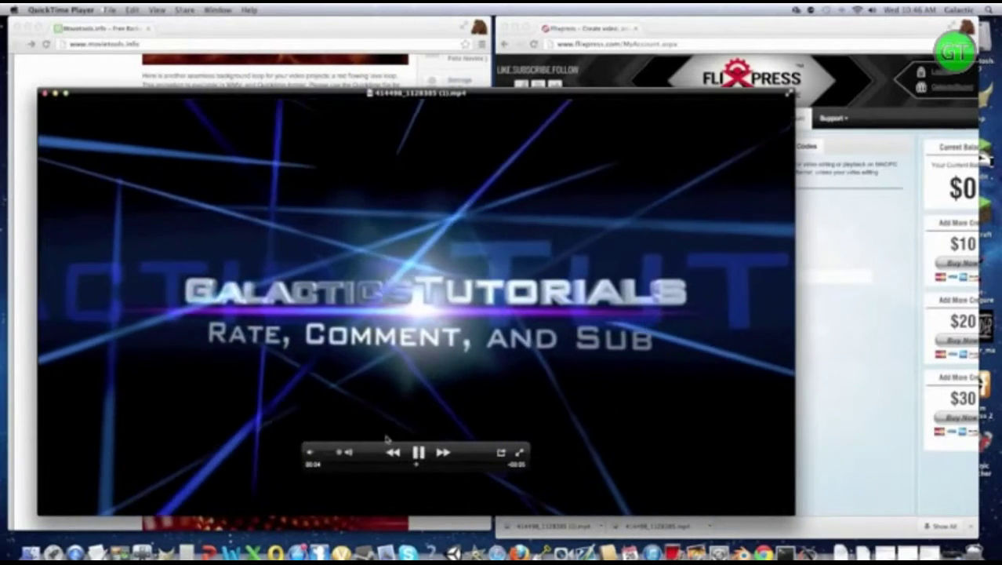
left_click(45, 94)
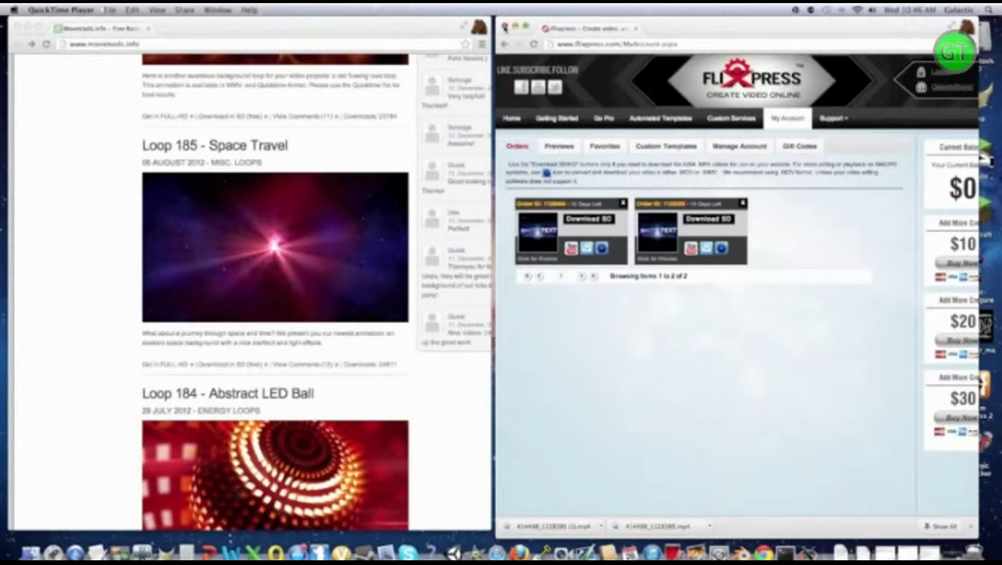
left_click(505, 28)
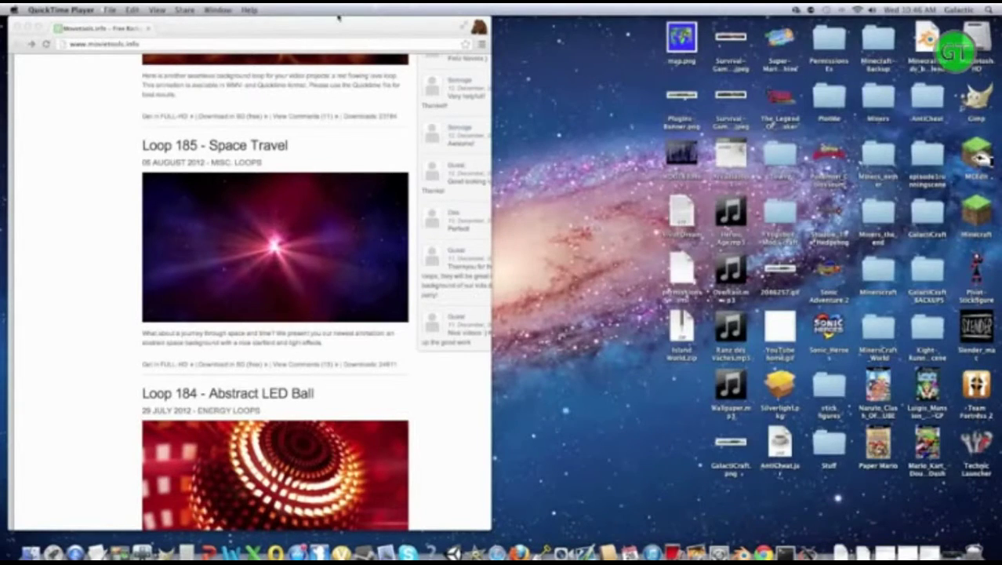
Step: Move the Movietools.info window toward the middle of the desktop and examine its home page of free video content
left_click_drag(340, 16, 614, 15)
scroll(430, 135, "up", 10)
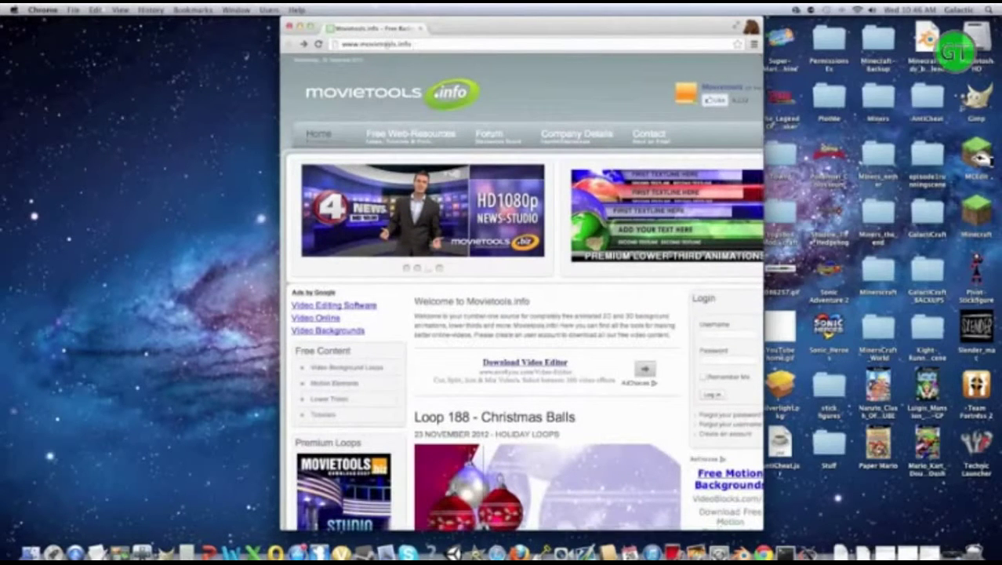
scroll(444, 112, "down", 5)
scroll(444, 112, "up", 4)
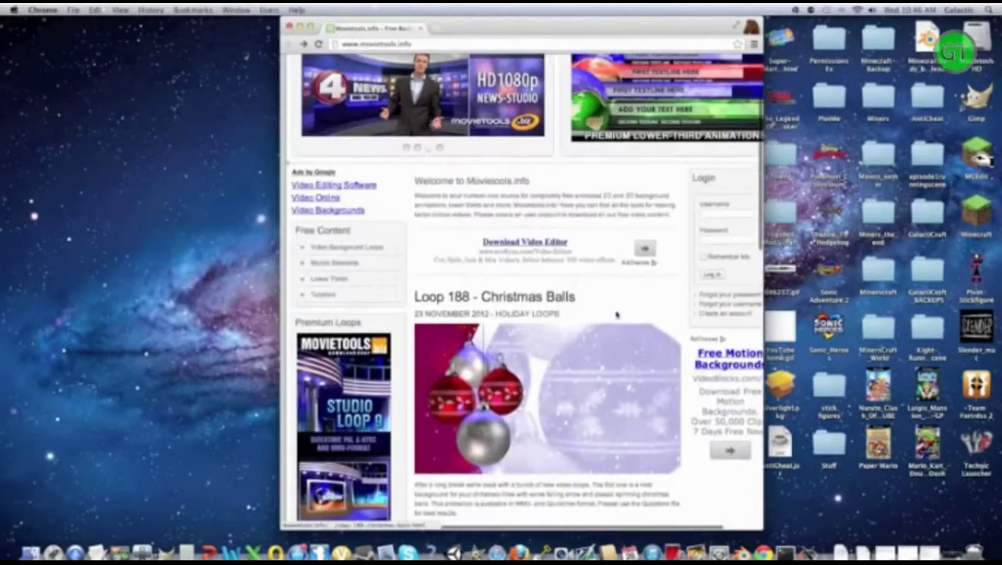
scroll(424, 78, "down", 1)
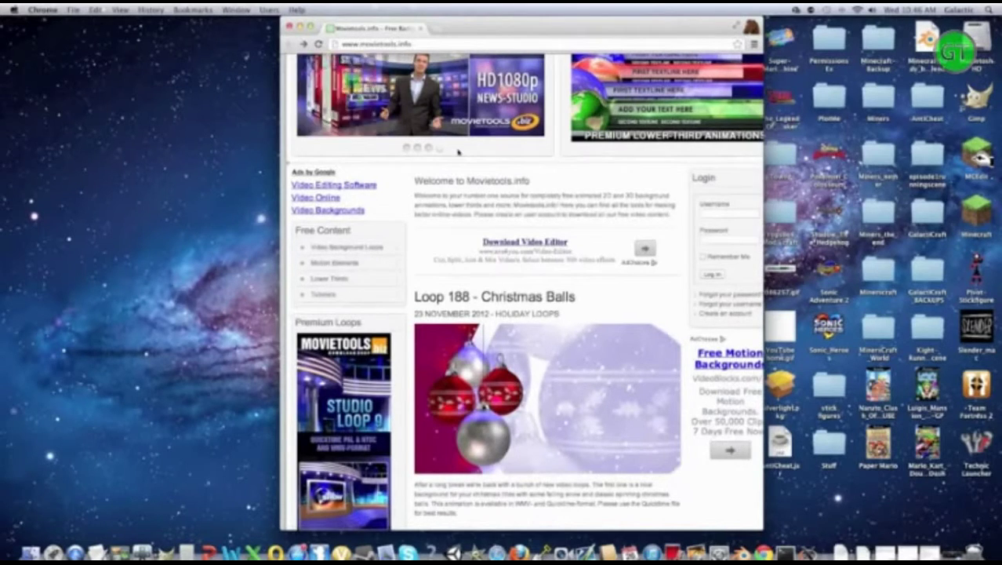
scroll(458, 155, "down", 15)
scroll(459, 154, "up", 15)
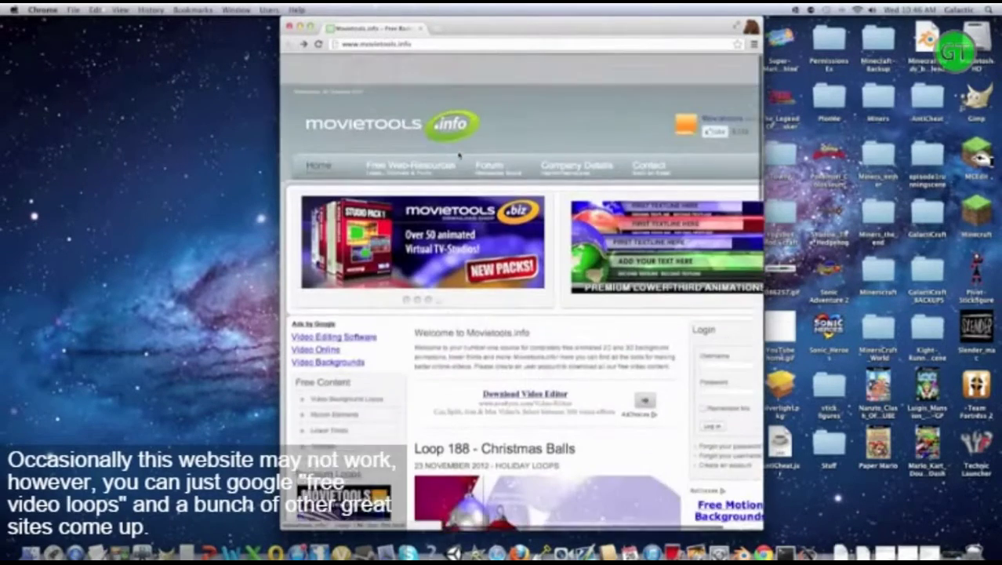
Step: Browse the loops on the Movietools.info home page and open the Loop 185 - Space Travel page
scroll(459, 155, "down", 5)
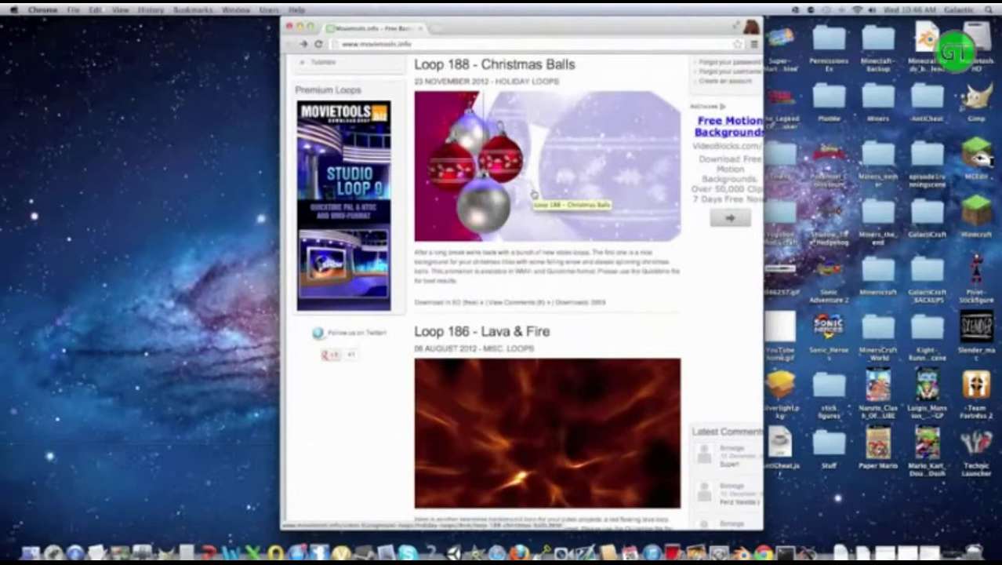
scroll(533, 194, "down", 7)
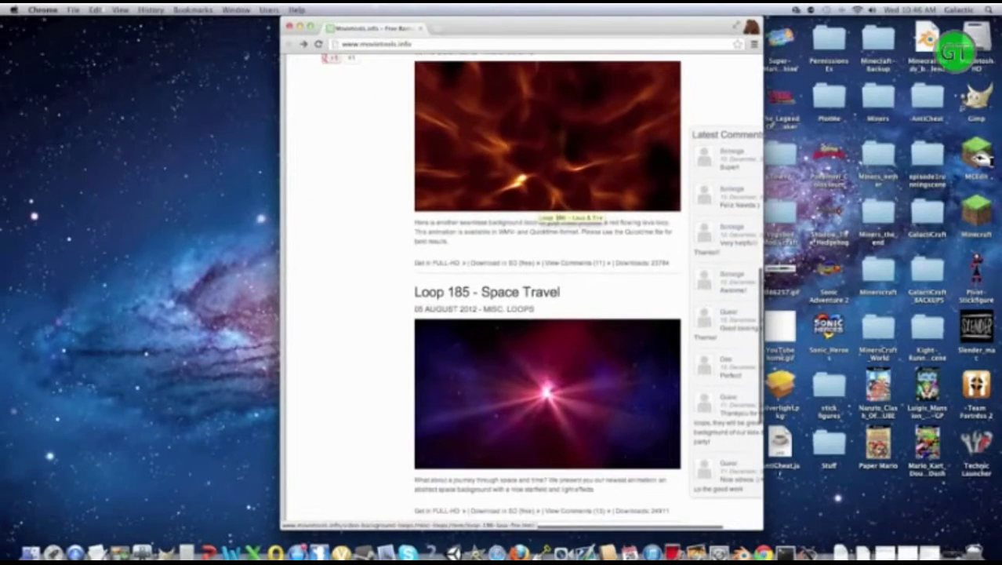
left_click(546, 386)
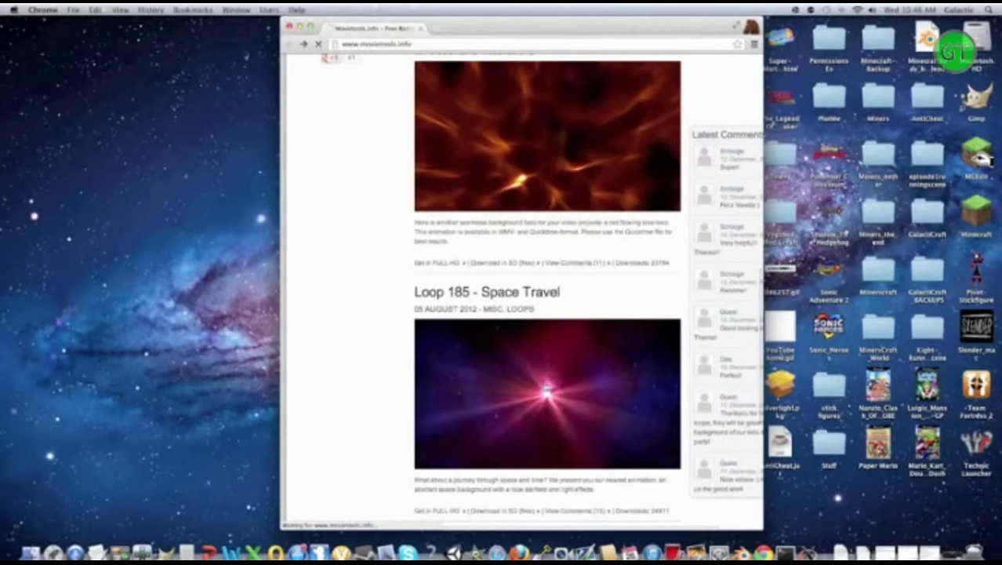
scroll(563, 385, "down", 3)
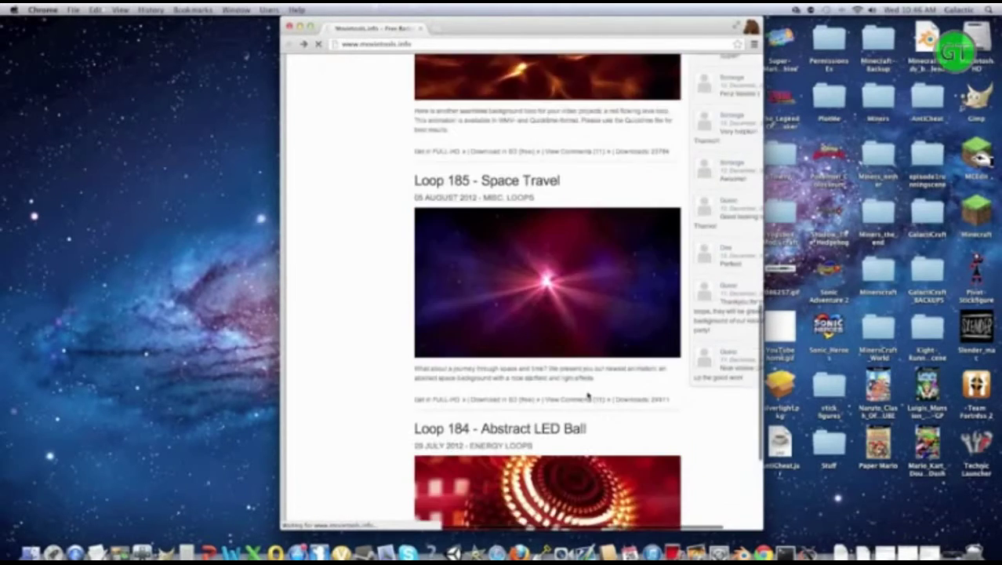
scroll(530, 394, "down", 2)
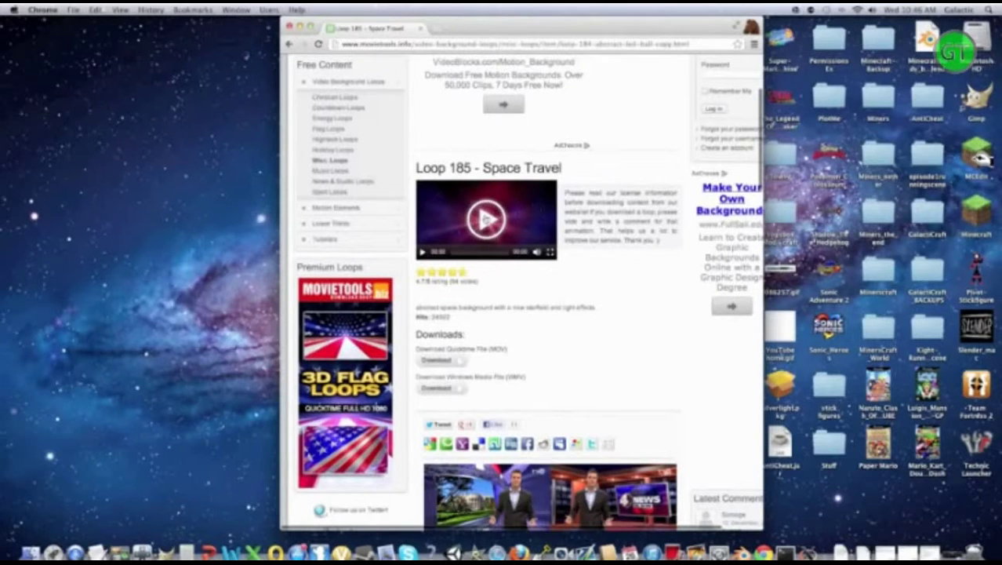
Step: Play the Space Travel preview, review the loop's download options, and minimize the browser window
left_click(486, 219)
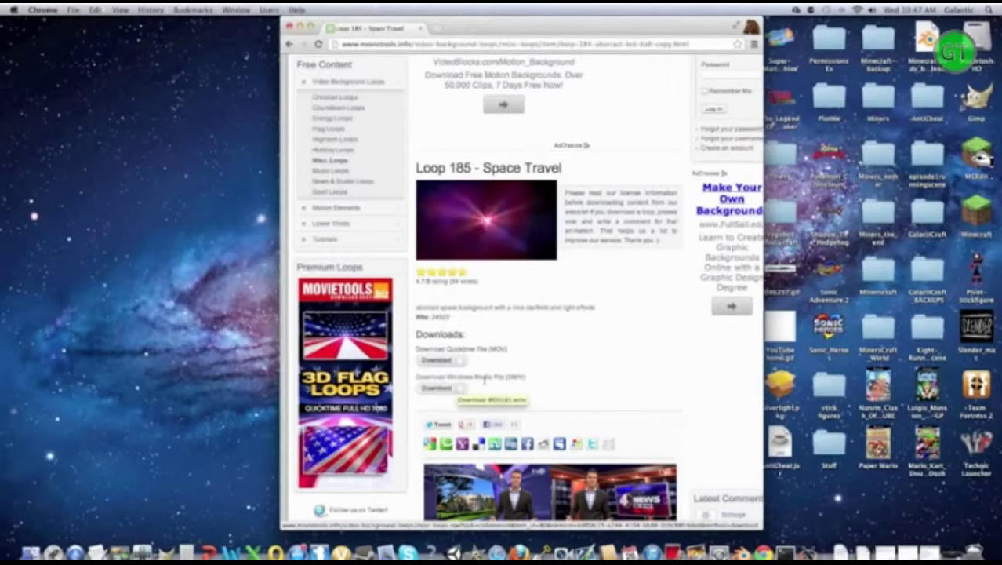
scroll(655, 294, "up", 5)
scroll(655, 295, "right", 1)
scroll(655, 296, "left", 1)
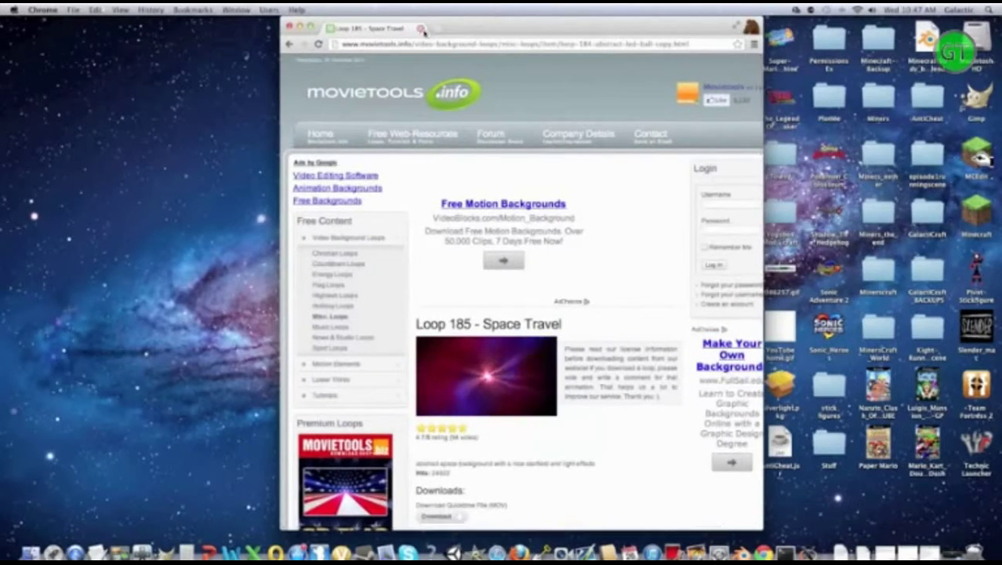
left_click(300, 28)
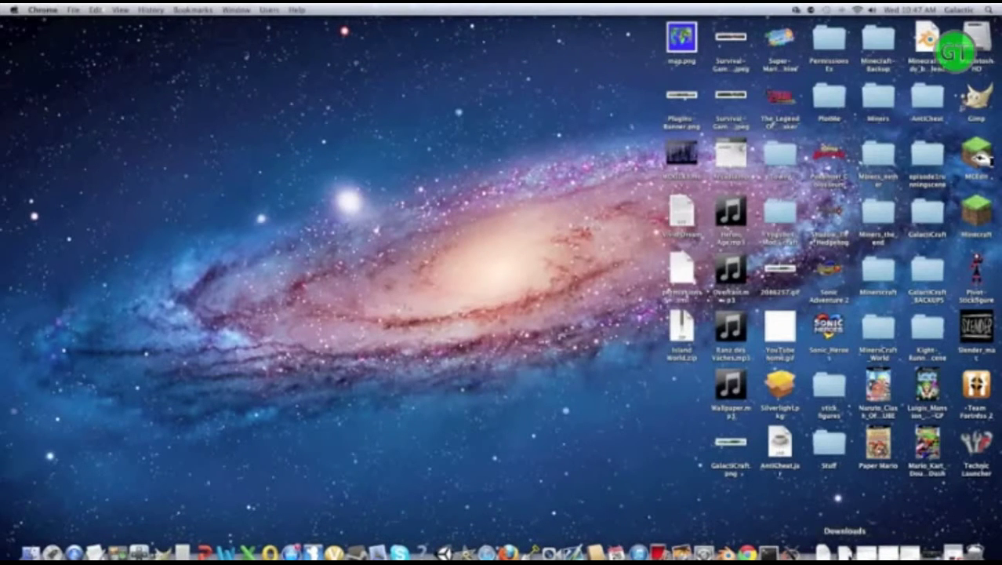
Step: Play the WD0183.mov loop from the desktop in QuickTime Player and close the video
left_click(681, 153)
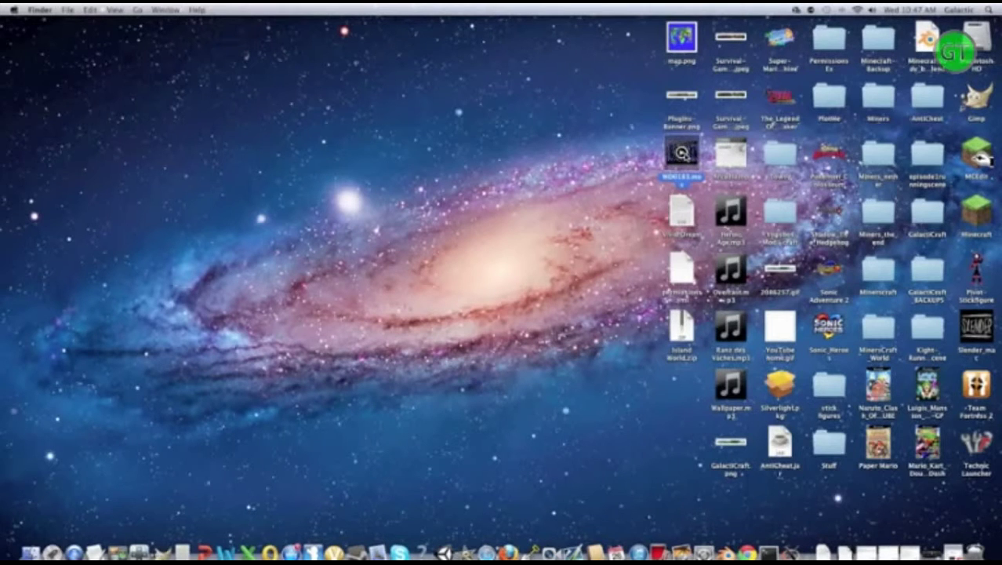
double_click(682, 152)
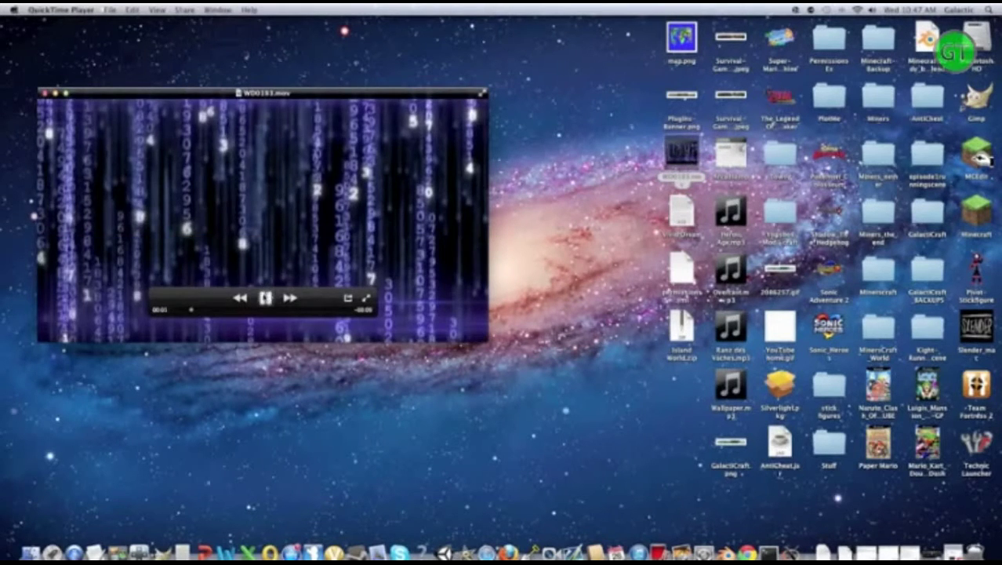
left_click(43, 93)
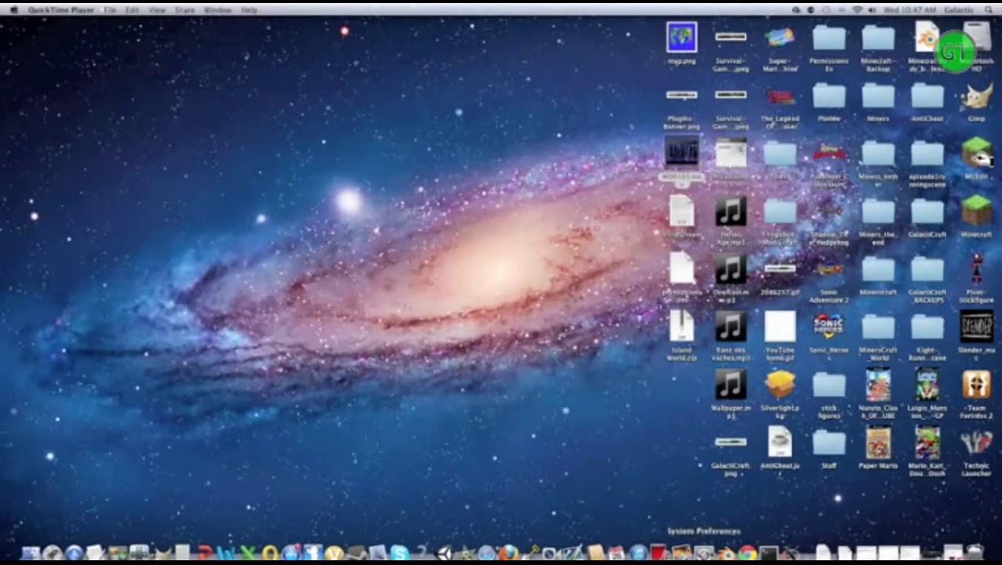
Step: Switch to iMovie and create a new project with No Theme, Widescreen (16:9) aspect ratio and 30 fps - NTSC
left_click(465, 552)
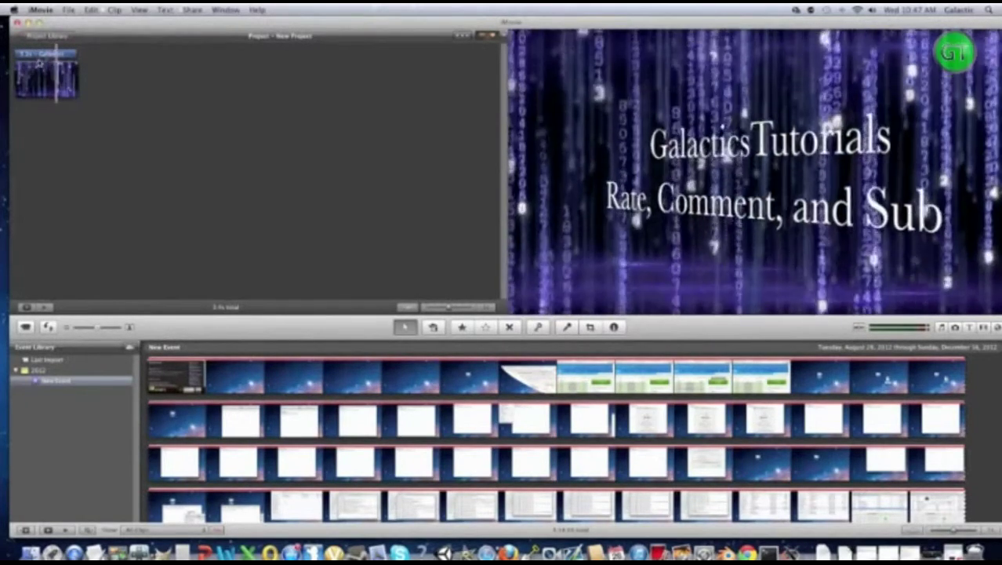
left_click(55, 35)
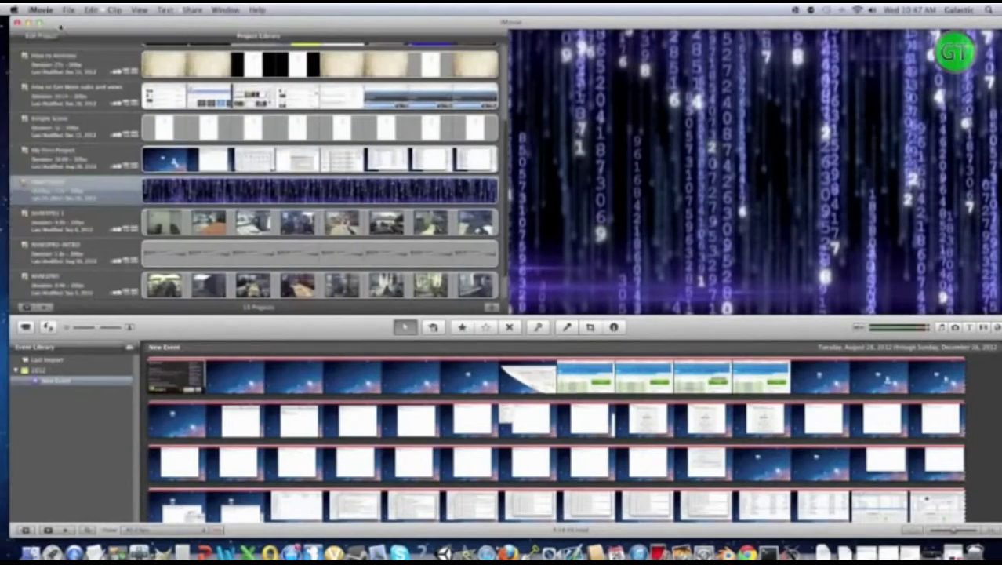
left_click(69, 9)
left_click(79, 21)
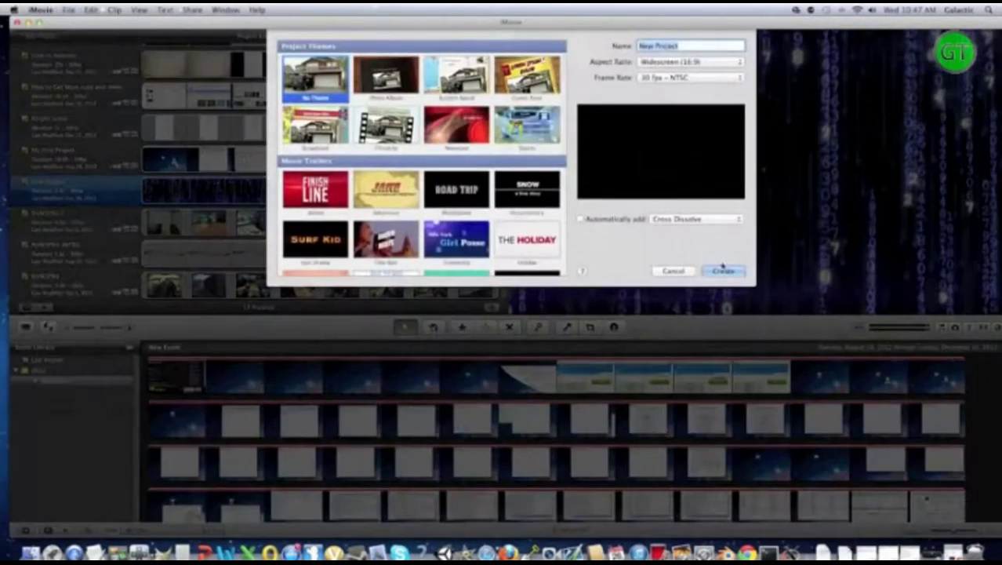
left_click(721, 269)
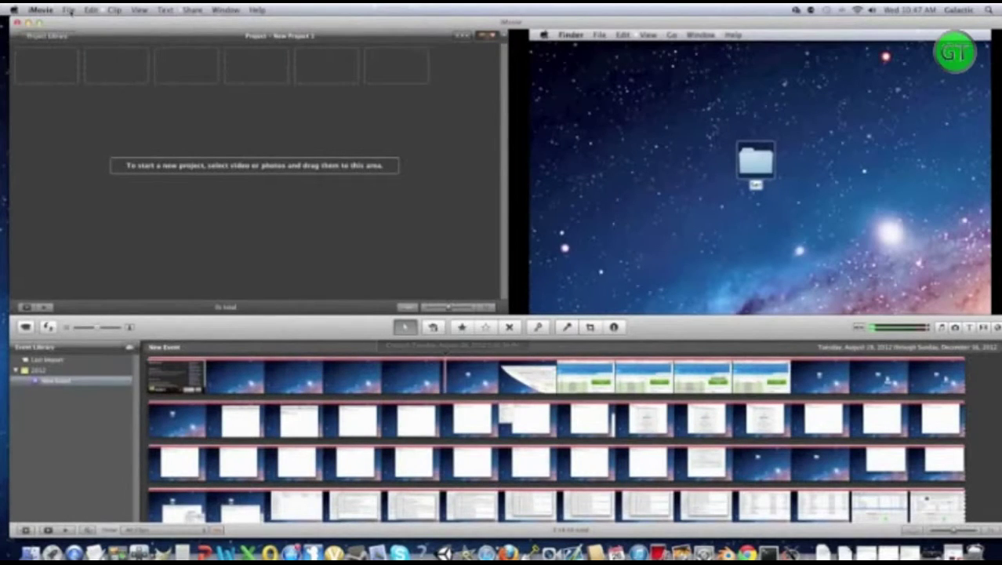
left_click(69, 9)
mouse_move(29, 11)
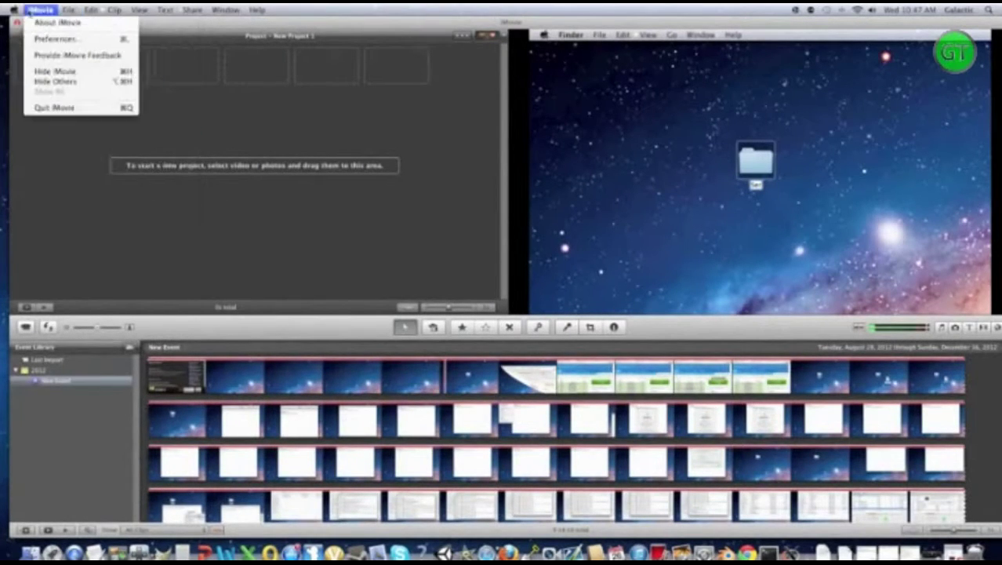
left_click(358, 258)
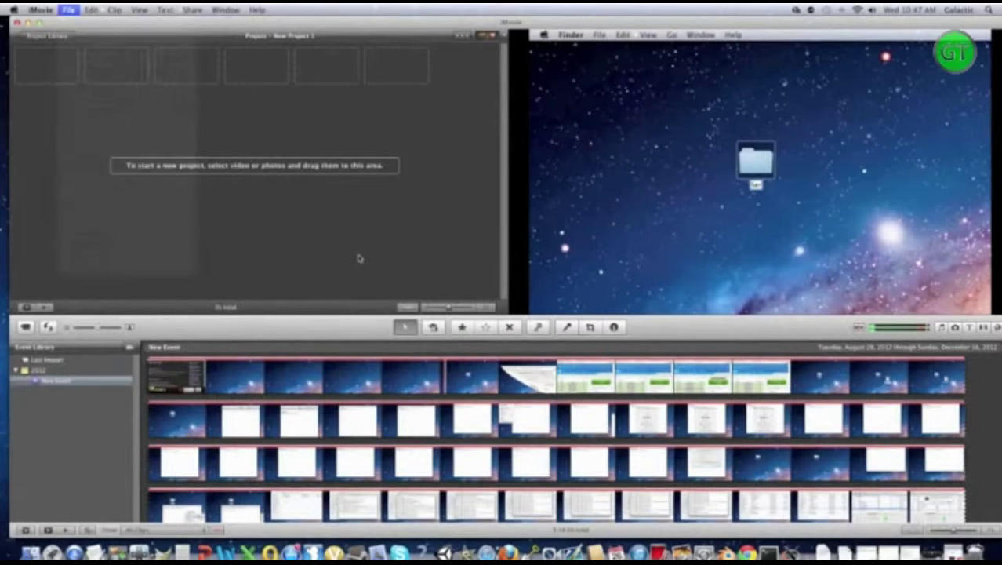
left_click(75, 11)
mouse_move(95, 87)
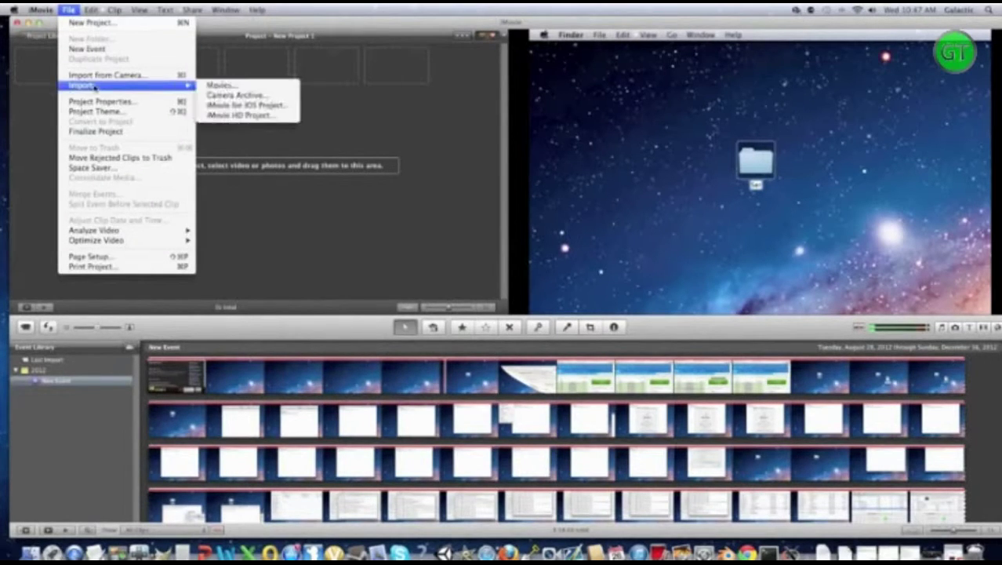
left_click(219, 85)
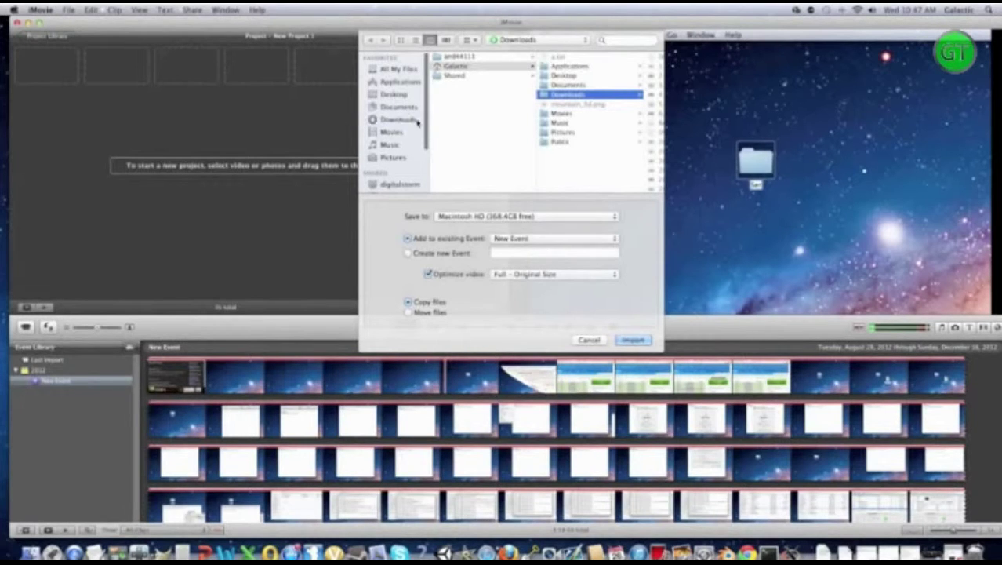
left_click(398, 120)
left_click(575, 95)
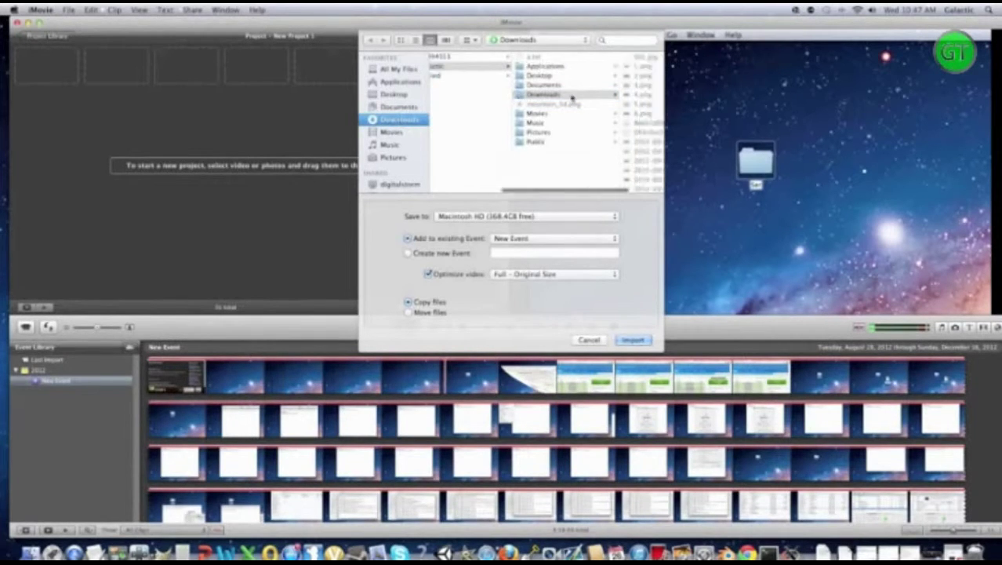
left_click(602, 341)
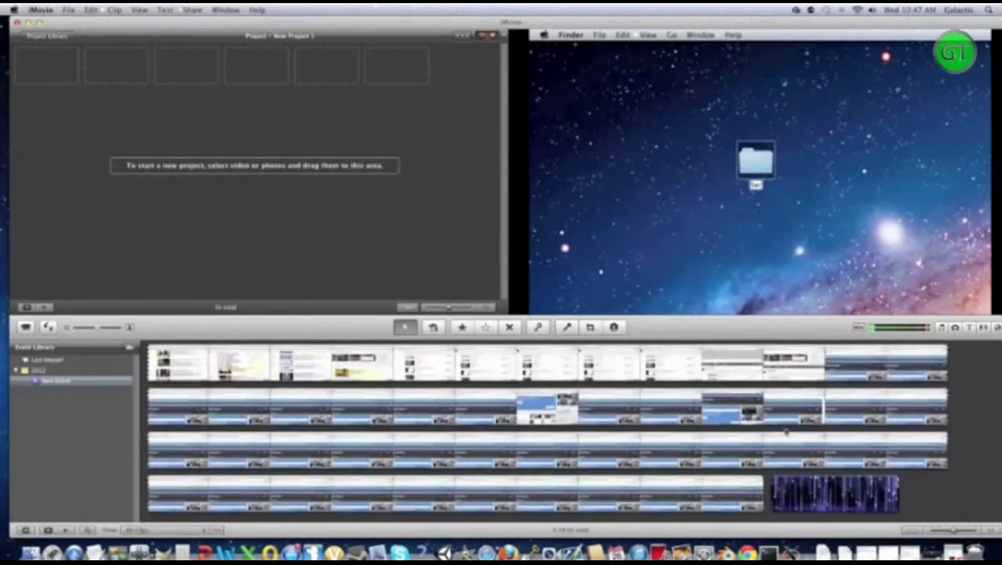
Step: Close the Inspector for the purple falling-numbers clip and add the whole clip to the empty project
left_click(780, 492)
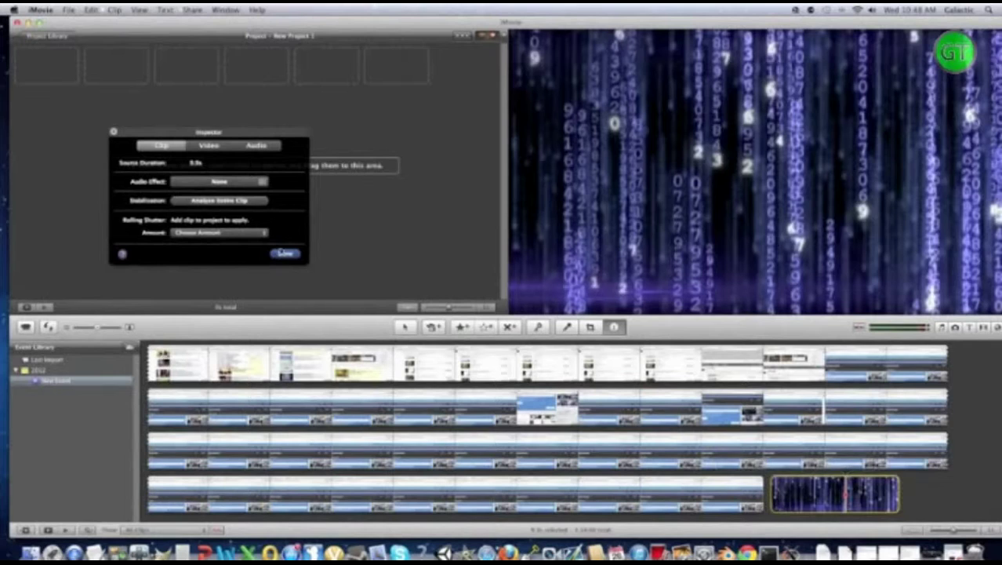
left_click(286, 253)
left_click_drag(836, 494, 93, 65)
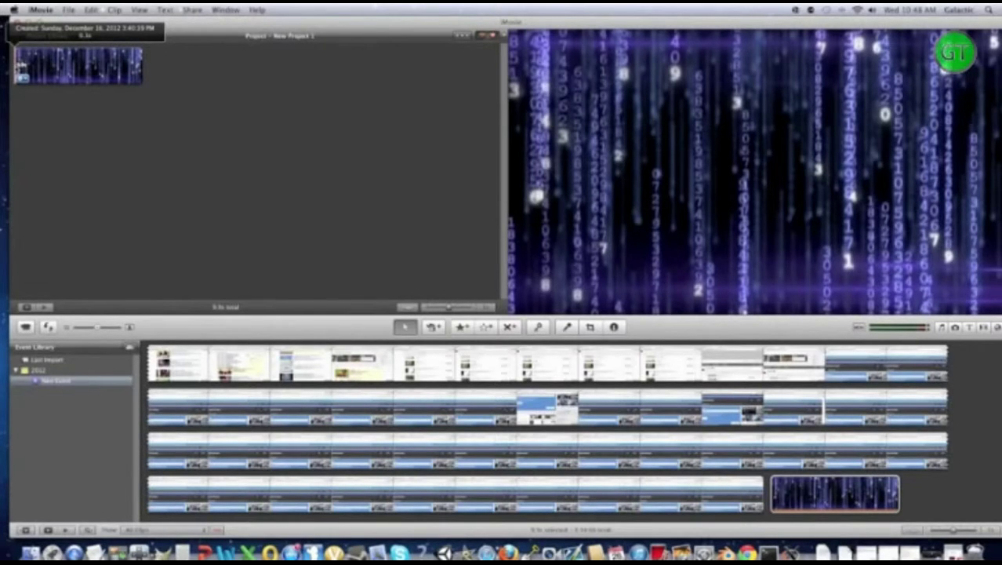
Step: Add a Horizontal Blur title over the start of the project clip with the text "GalacticsTutorials"
left_click(983, 327)
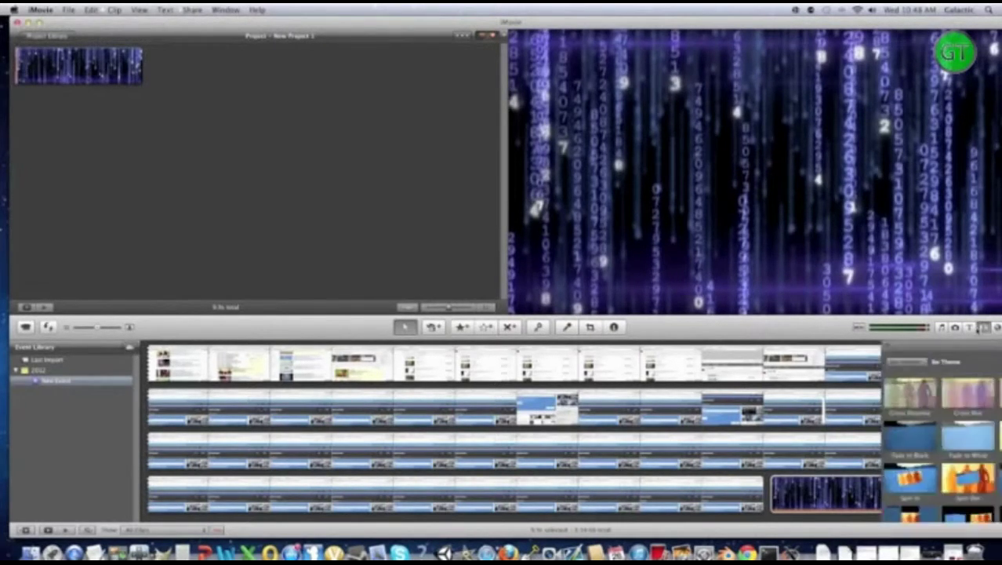
left_click(967, 328)
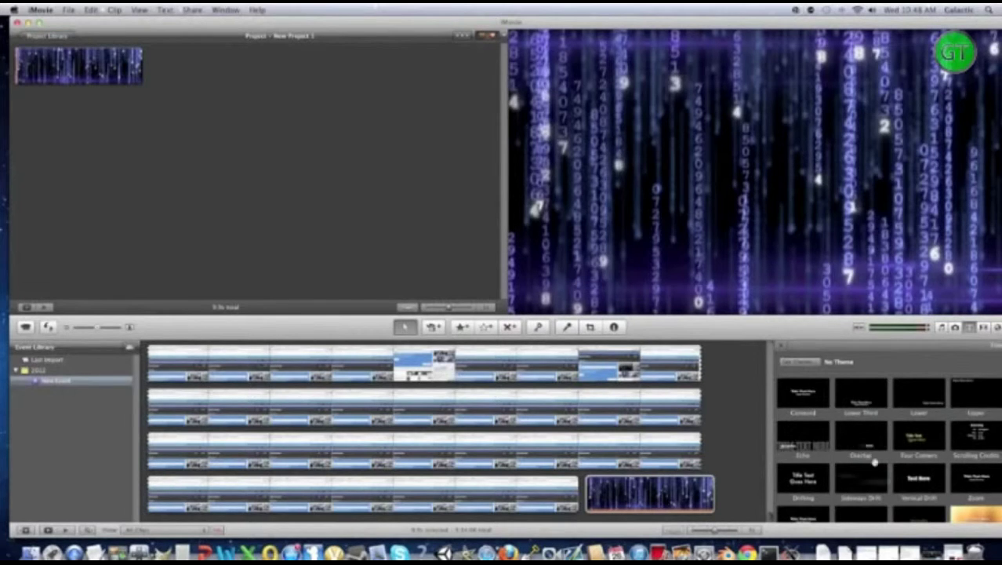
scroll(893, 480, "down", 2)
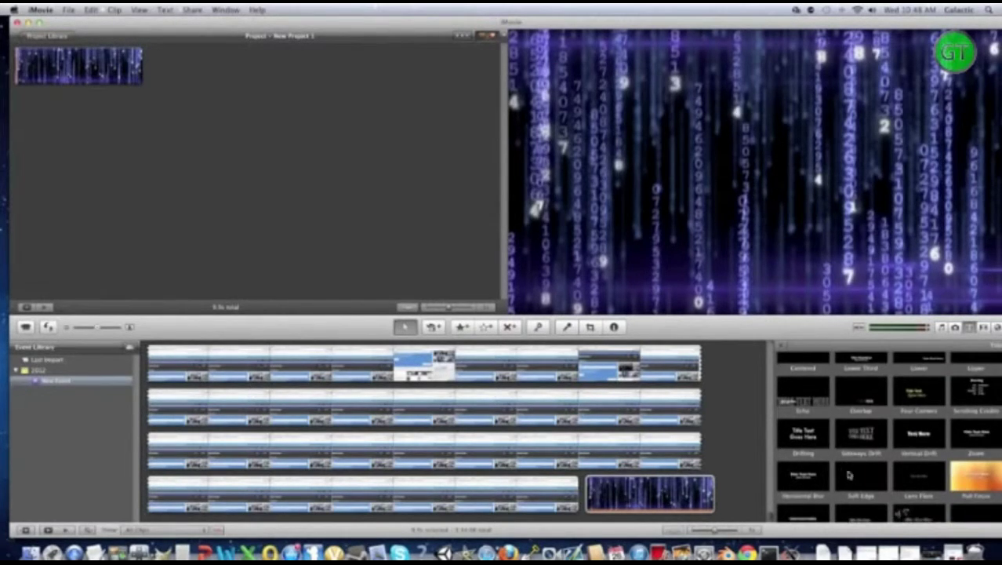
scroll(848, 474, "down", 3)
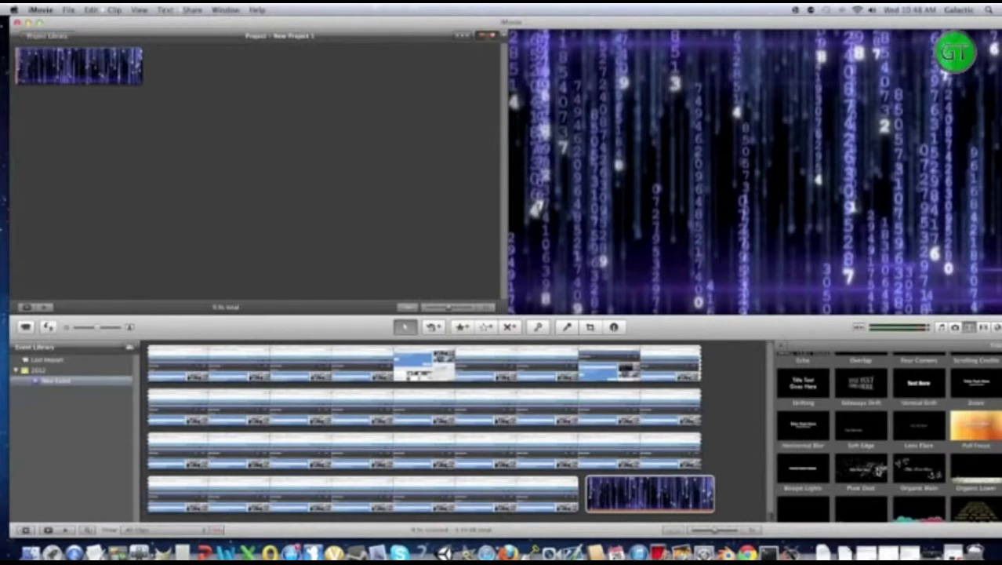
scroll(876, 471, "down", 5)
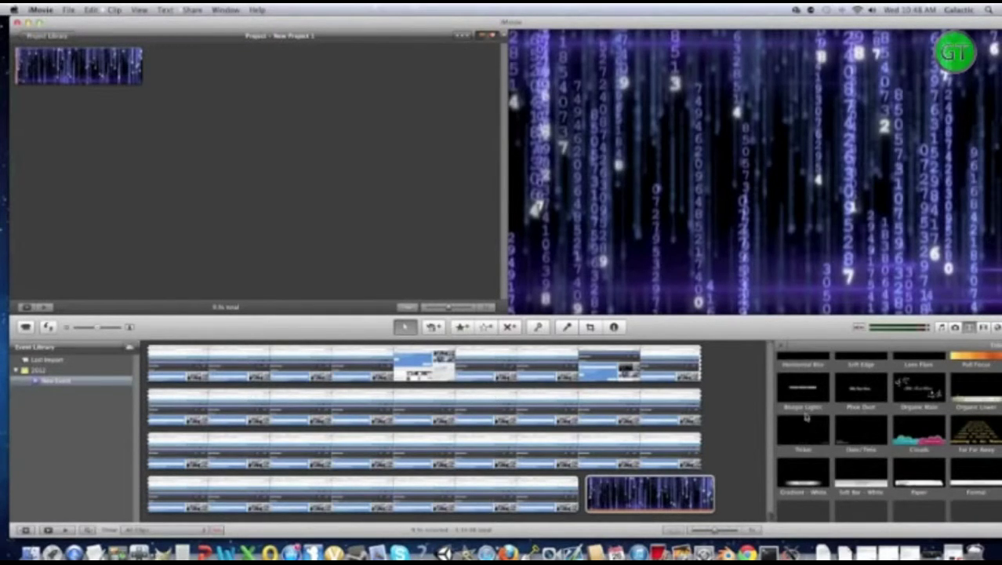
scroll(806, 418, "up", 4)
left_click_drag(806, 412, 45, 71)
type("Galacti")
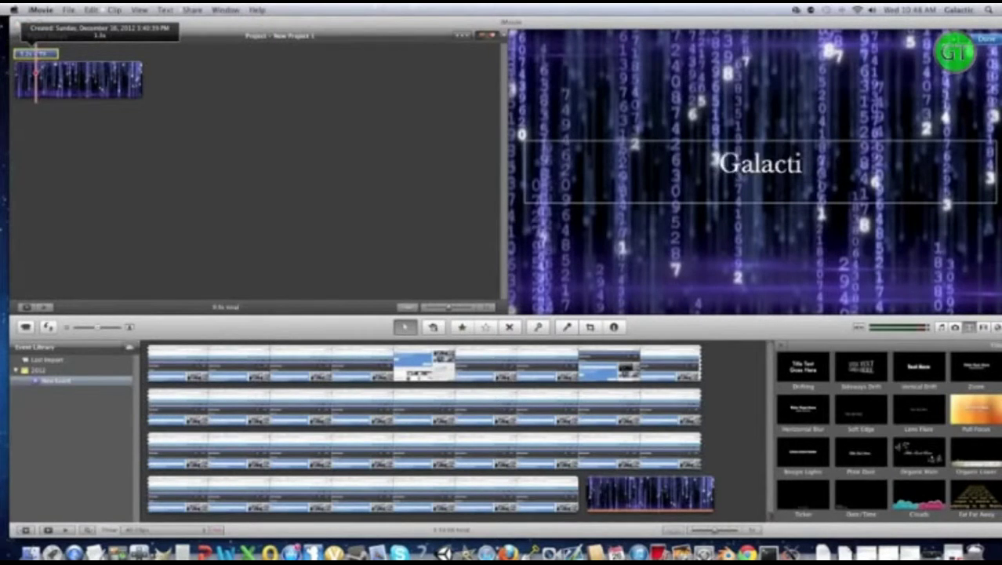
type("csTutorials")
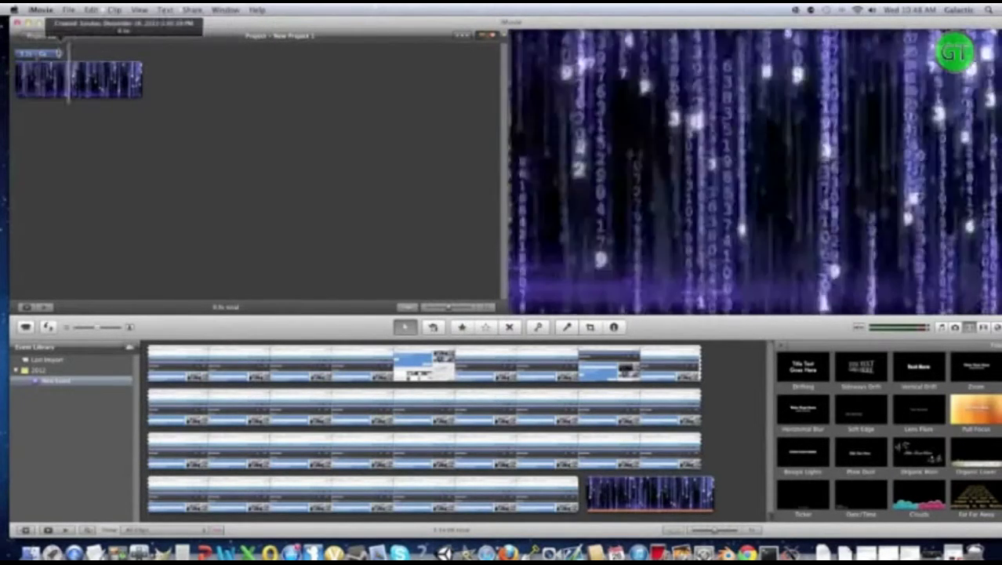
Step: Select the GalacticsTutorials title text in the preview and examine the text options available for it
left_click(48, 54)
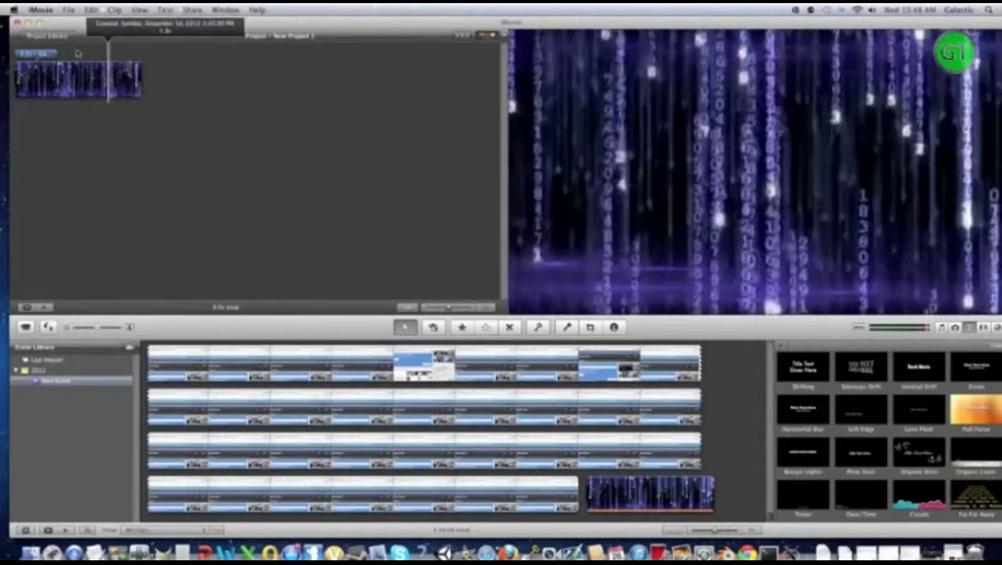
right_click(770, 161)
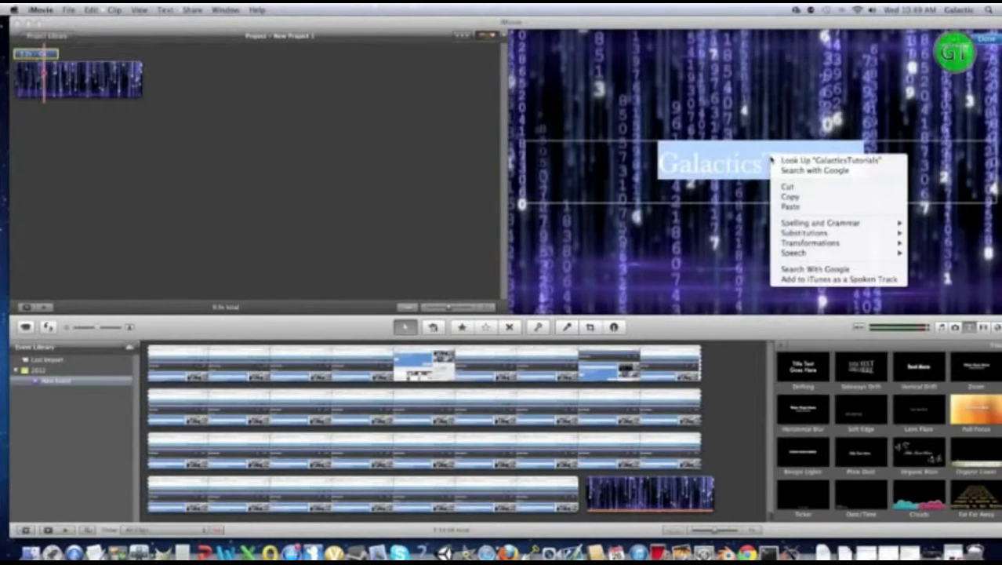
left_click(609, 224)
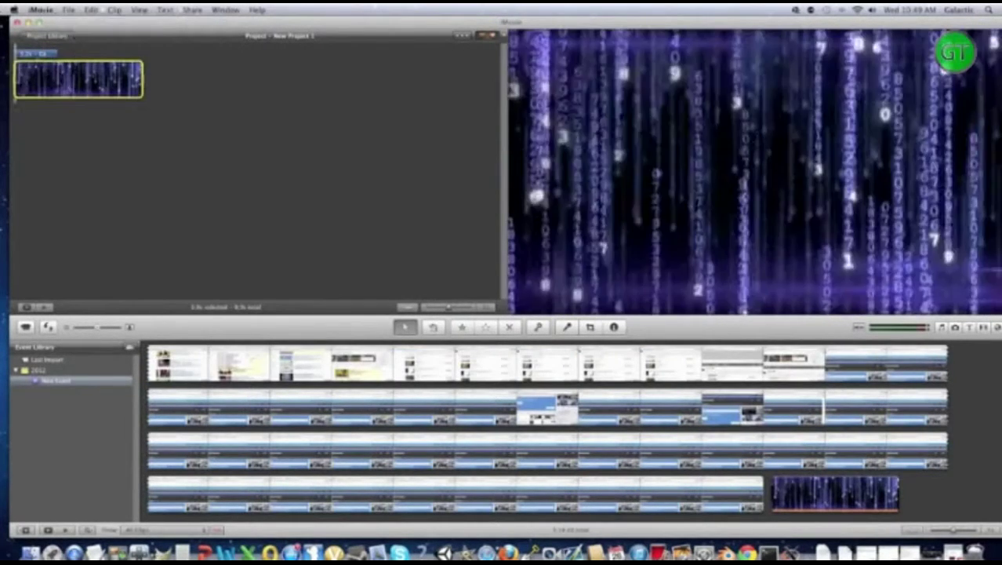
right_click(28, 52)
key("Escape")
triple_click(818, 163)
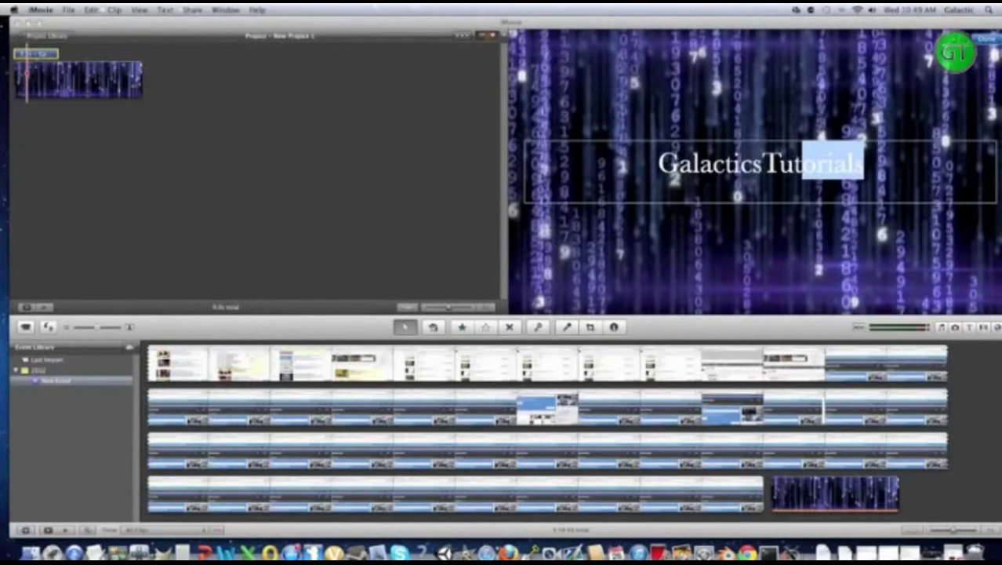
right_click(818, 163)
left_click(896, 310)
Step: Add a Sideways Drift title over the start of the project clip with the lines "GalacticsTutorials" and "Watch my videos"
left_click(969, 326)
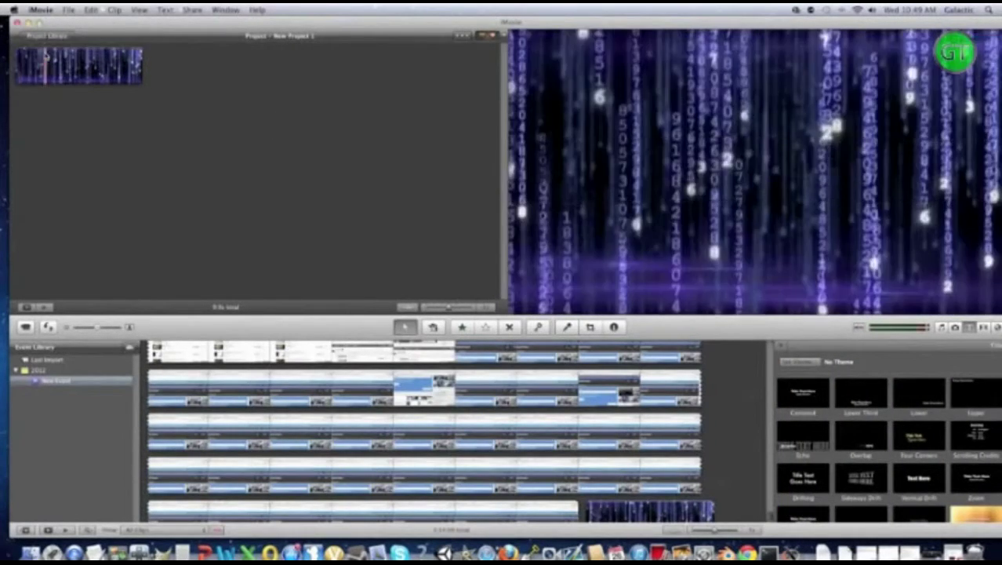
left_click_drag(861, 476, 35, 55)
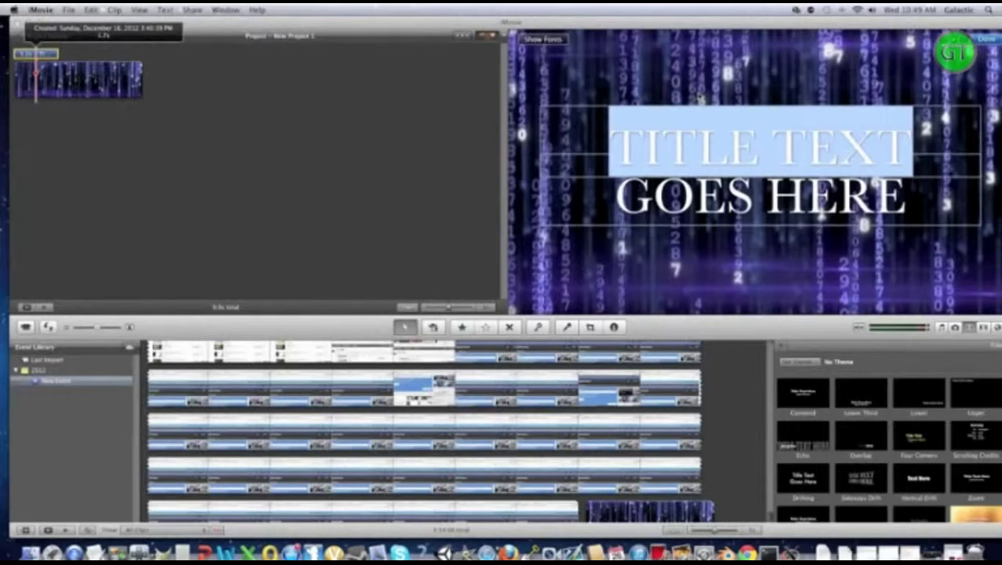
type("Galactis")
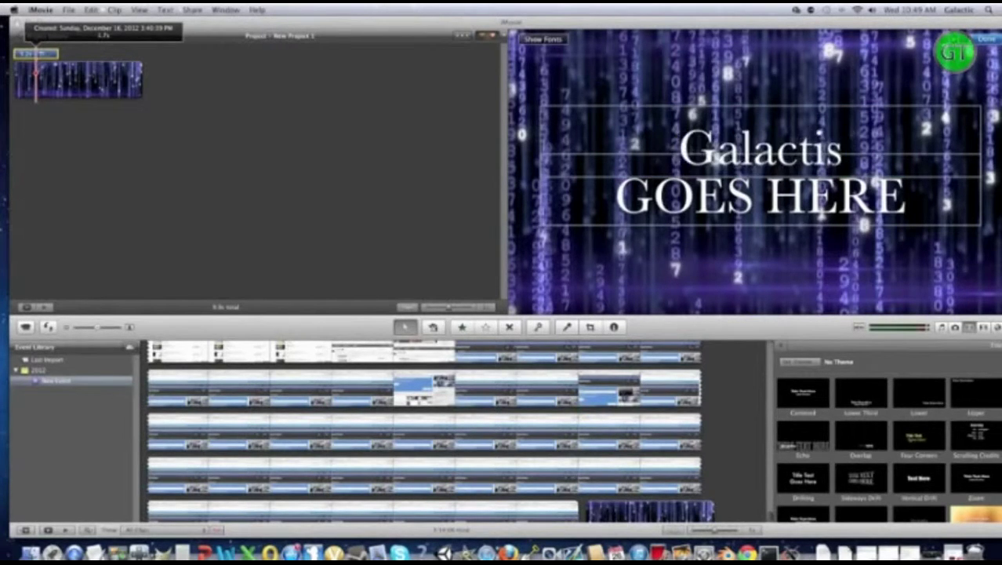
key("BackSpace")
type("csTutorials")
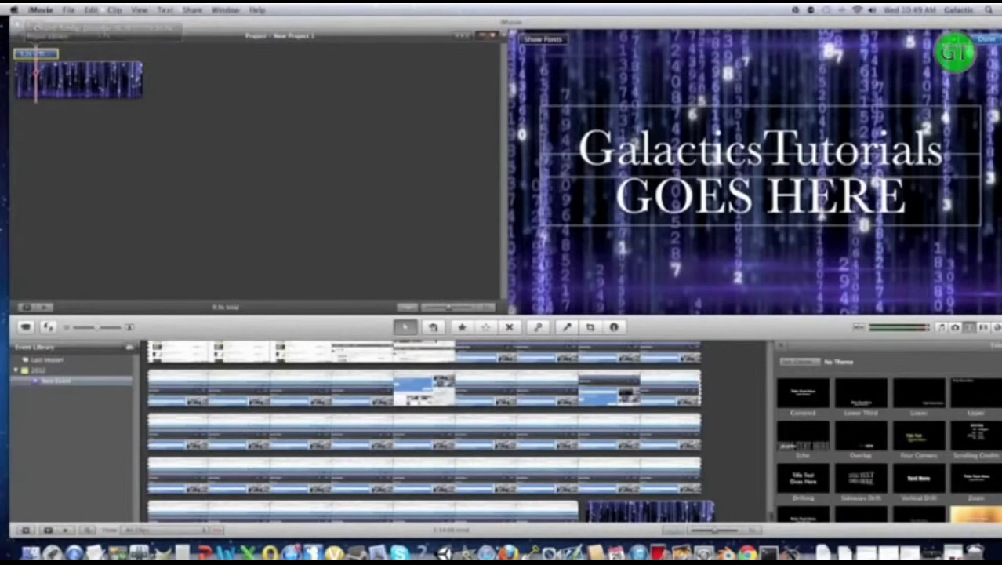
left_click(900, 203)
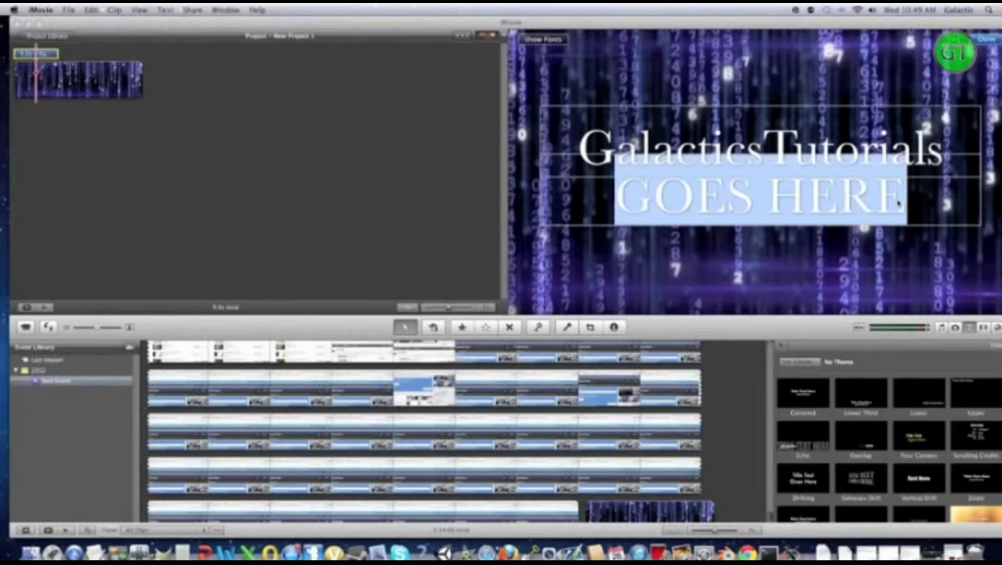
type("Watch")
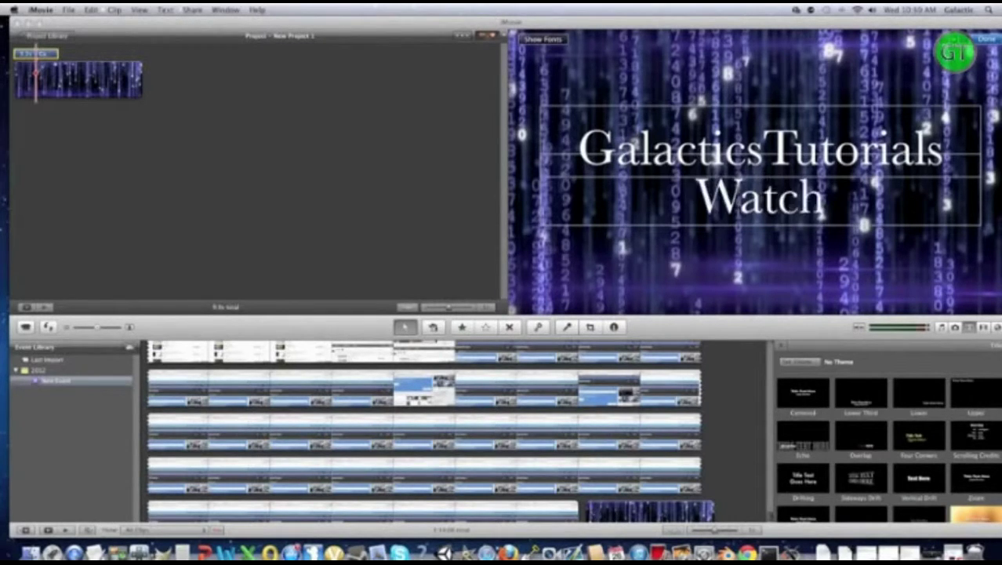
type(" my videos")
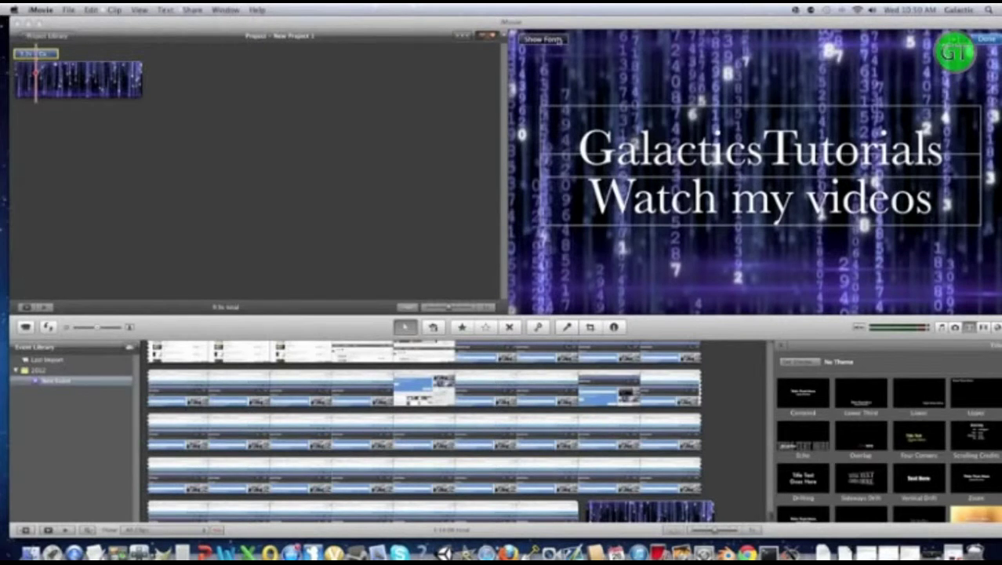
Step: Open the font chooser for the title, try different text sizes and choose size 6
left_click(549, 38)
double_click(50, 53)
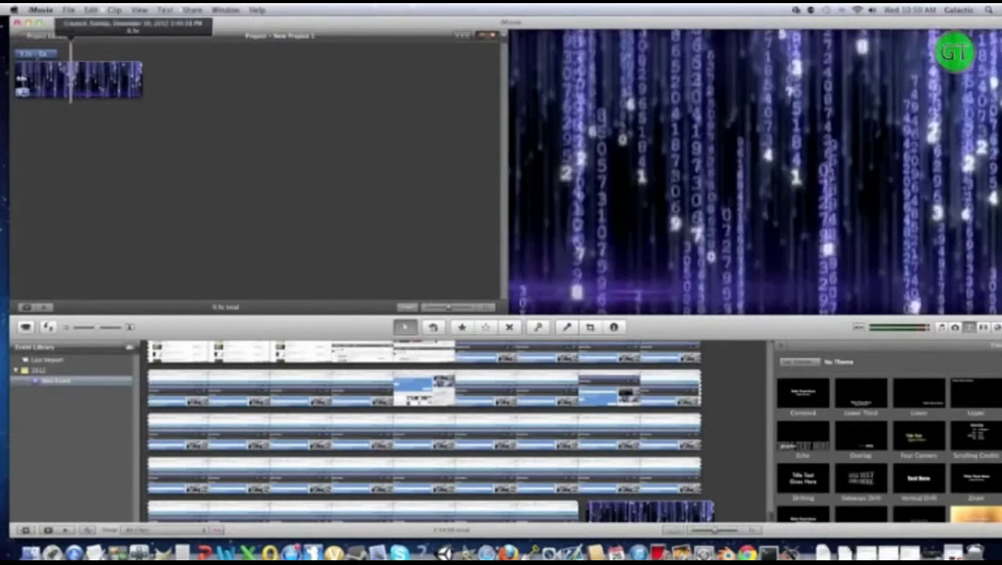
left_click(548, 41)
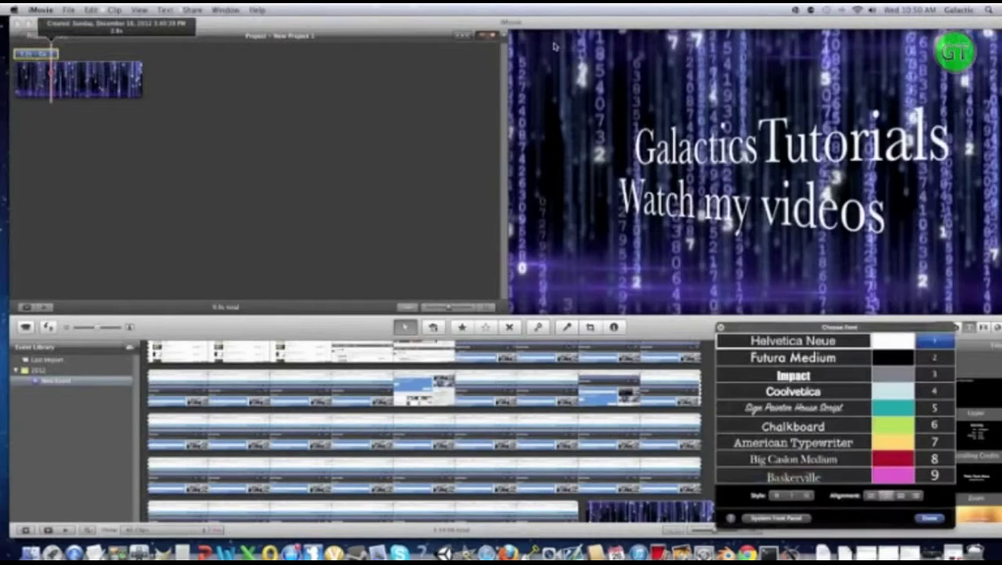
left_click(934, 474)
left_click(937, 458)
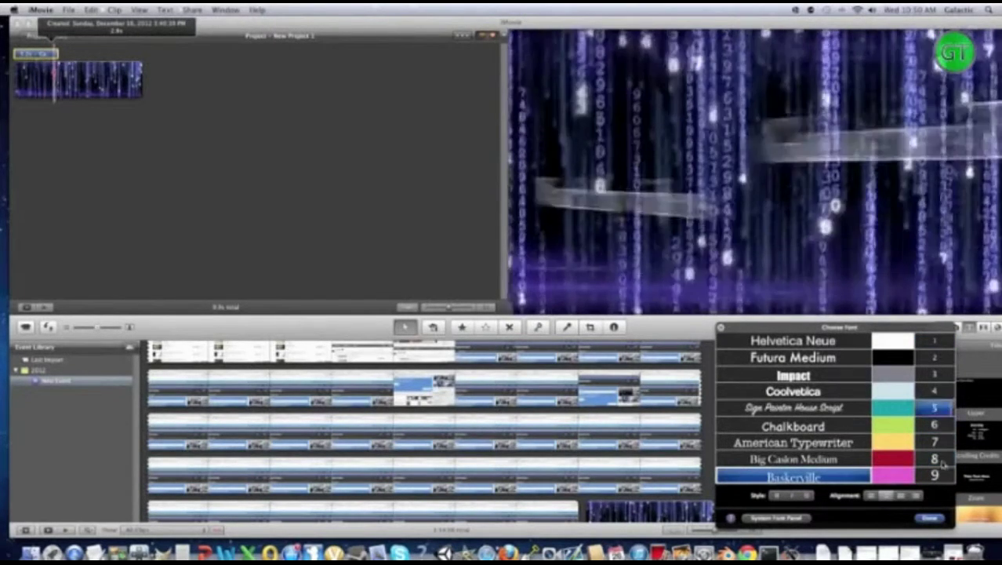
left_click(937, 475)
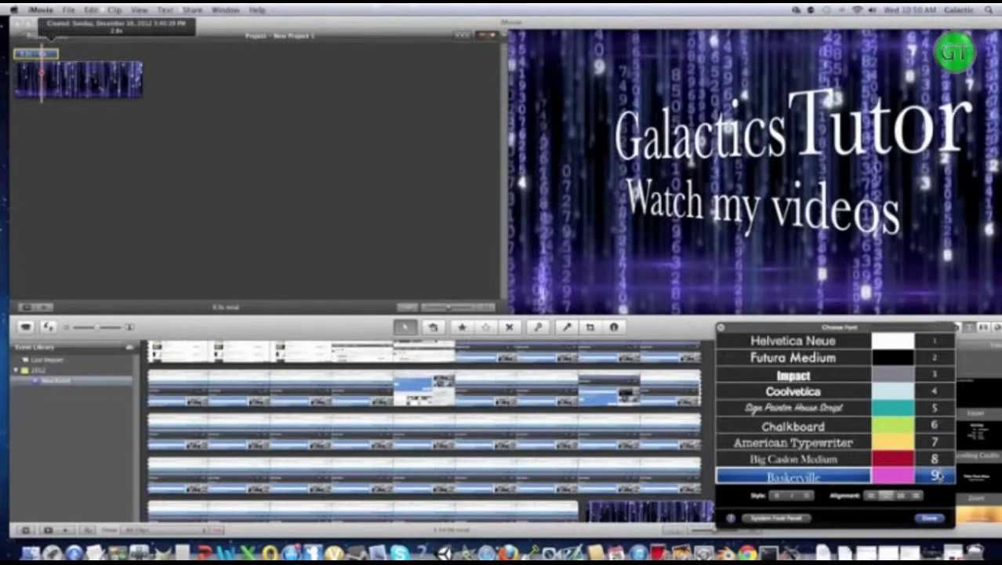
left_click(934, 425)
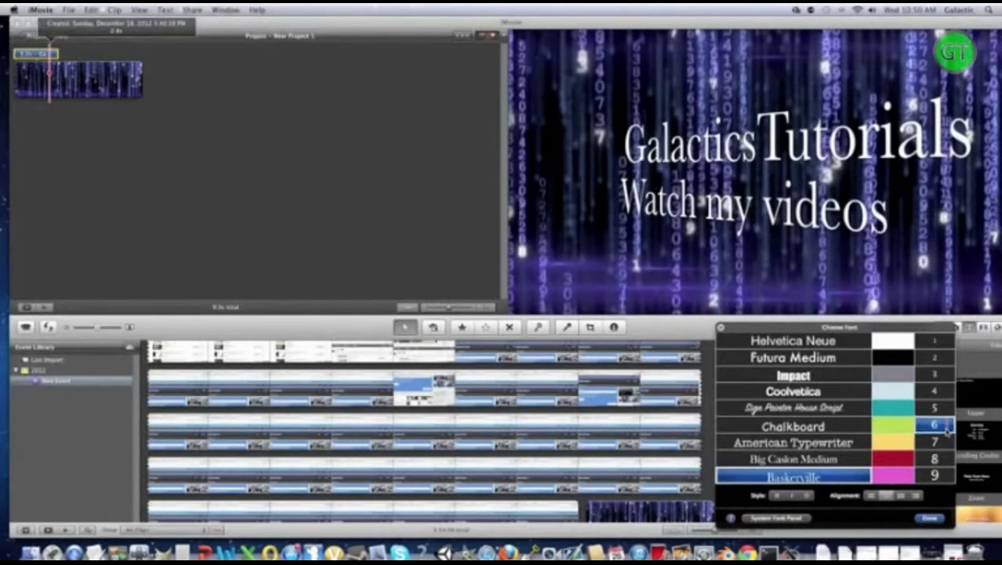
Step: Try several fonts on the title, including Sign Painter House Script, Coolvetica and Impact, and apply Helvetica Neue
left_click(843, 443)
left_click(841, 427)
left_click(843, 408)
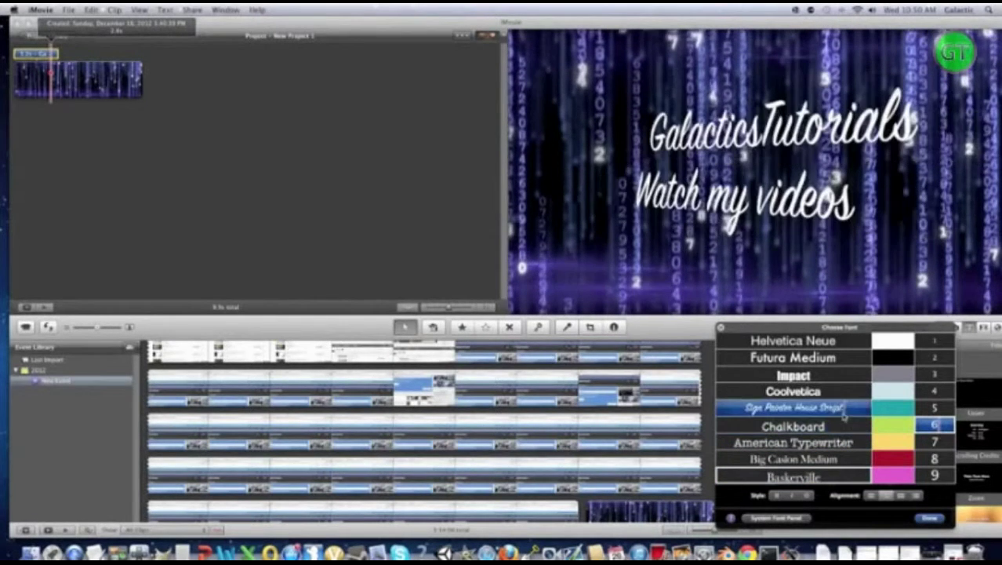
left_click(844, 392)
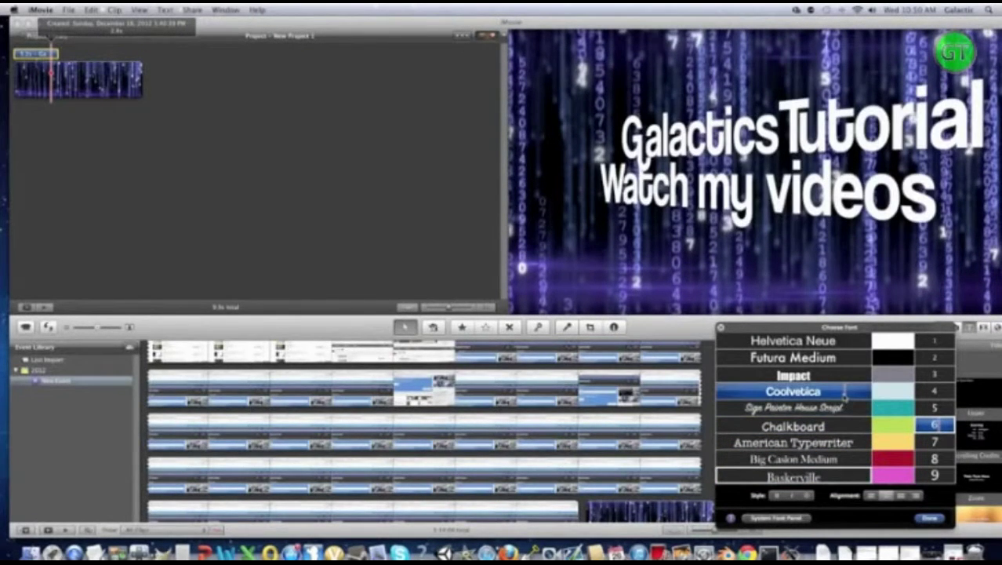
left_click(843, 376)
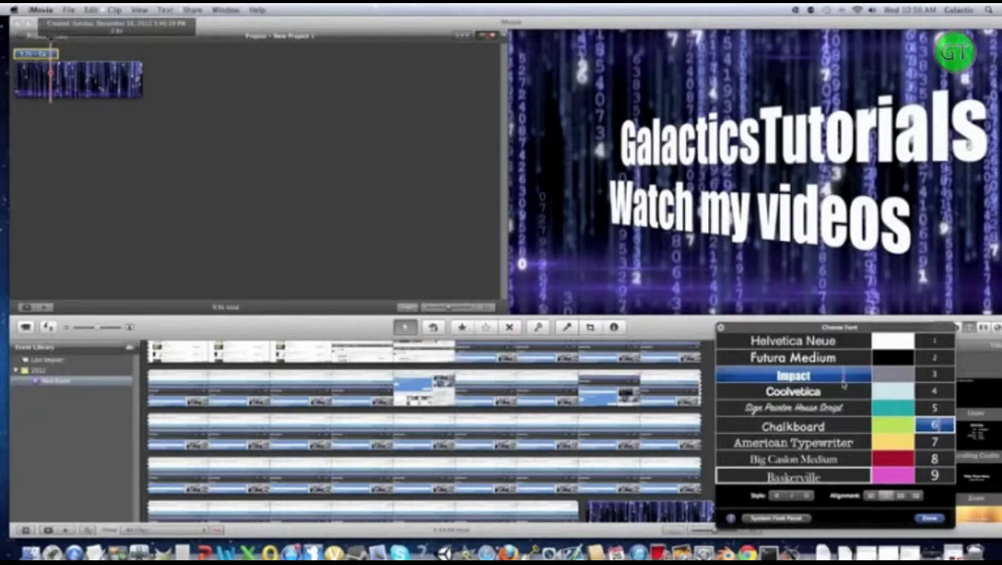
left_click(843, 390)
left_click(844, 376)
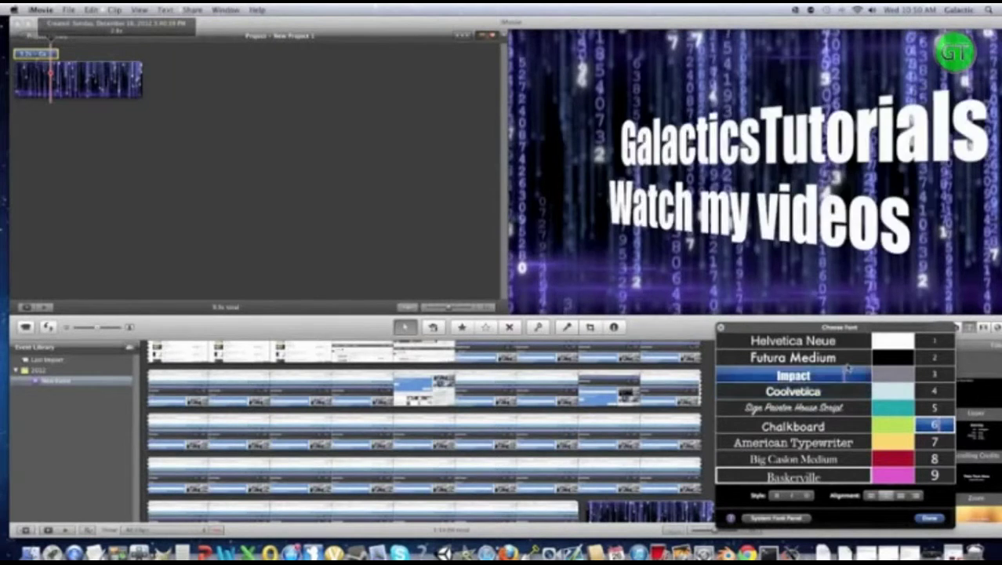
left_click(846, 358)
left_click(851, 343)
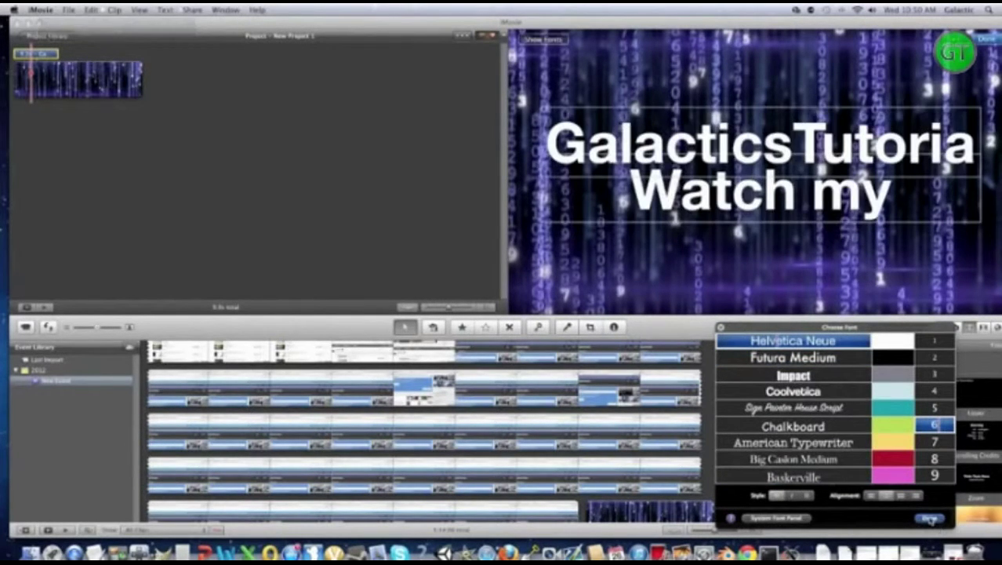
left_click(929, 518)
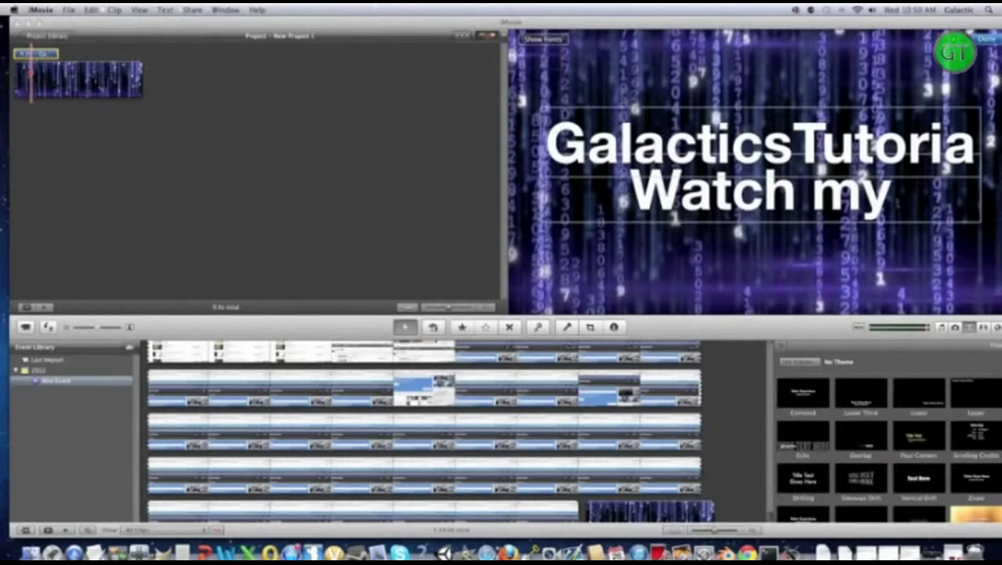
Step: Reduce the title's text size to 5 and play back the project to check it
left_click(542, 39)
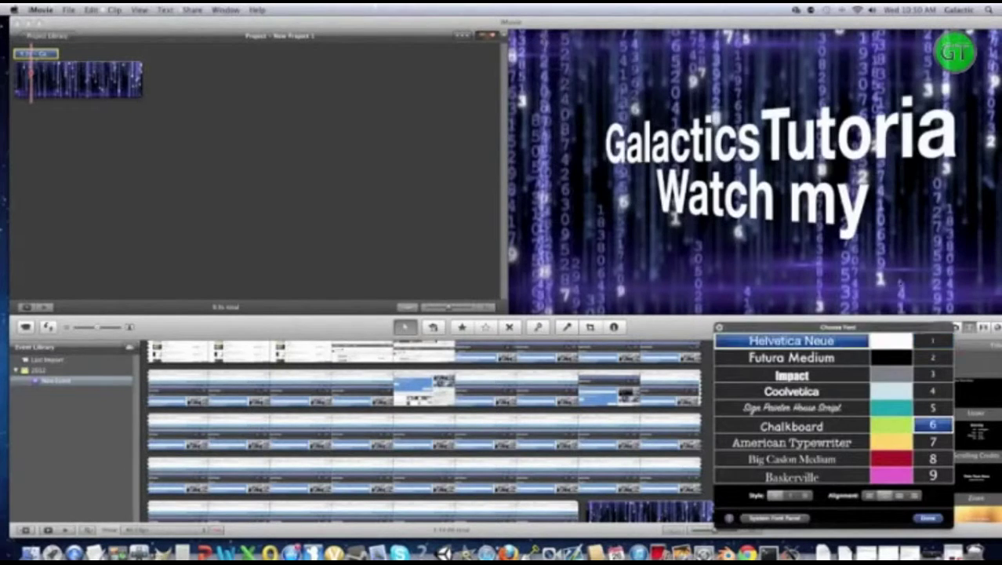
left_click(932, 408)
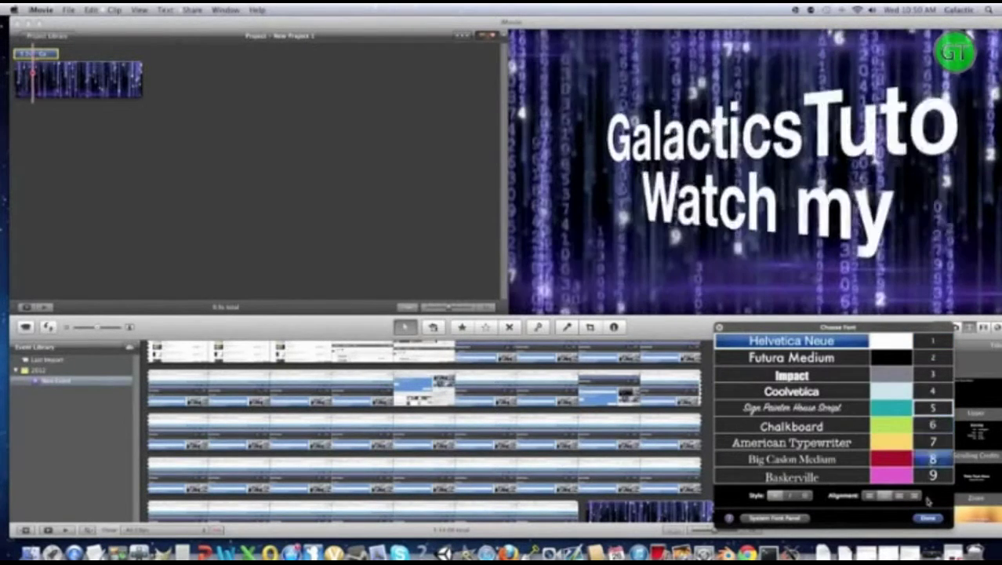
left_click(929, 519)
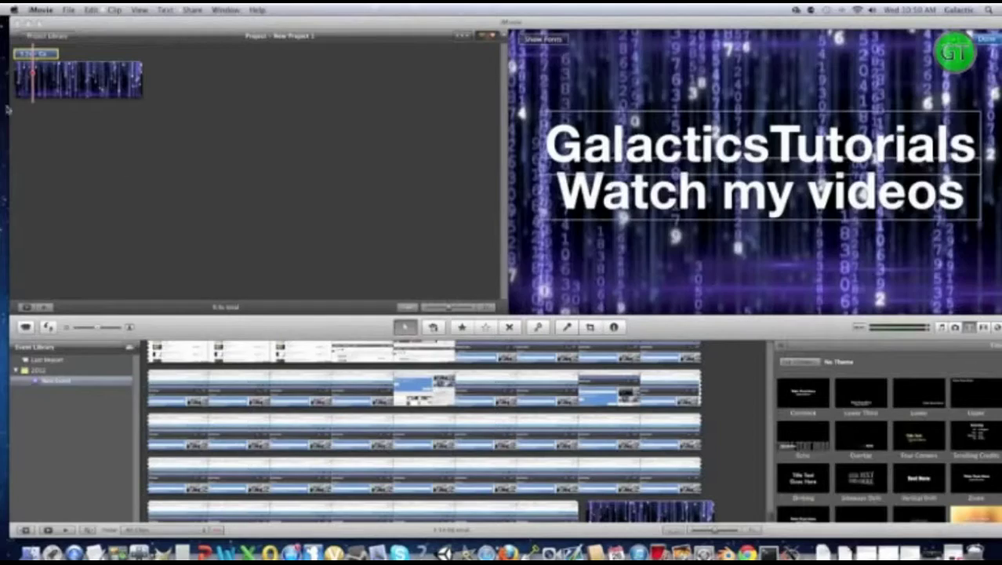
key("space")
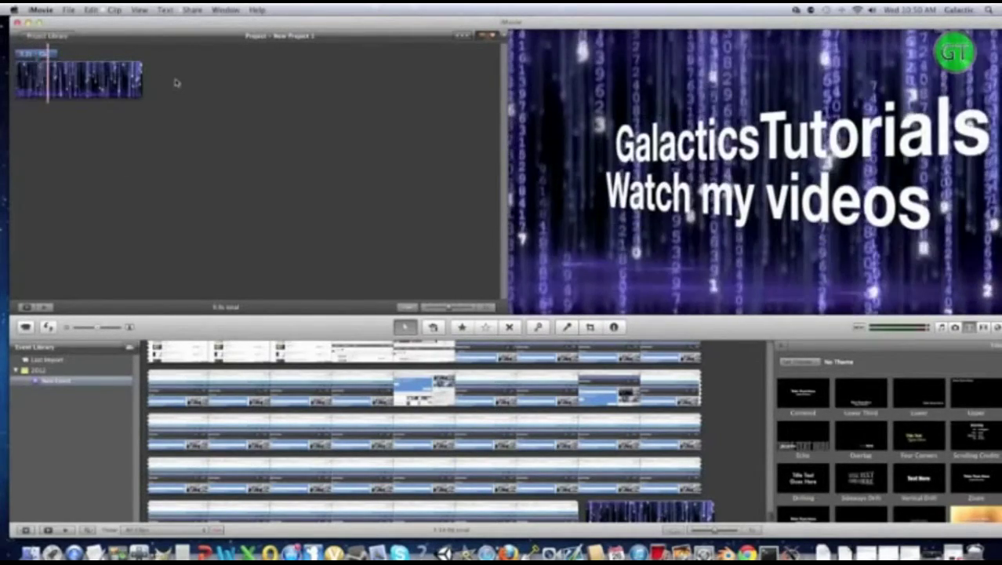
Step: Delete the remaining part of the project clip that is not covered by the title
left_click(138, 78)
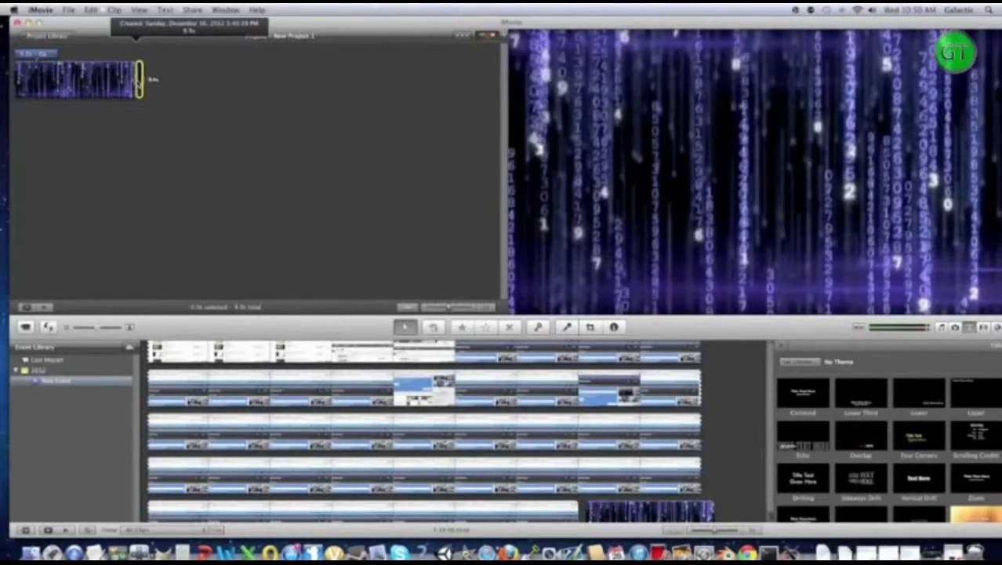
left_click_drag(138, 79, 62, 86)
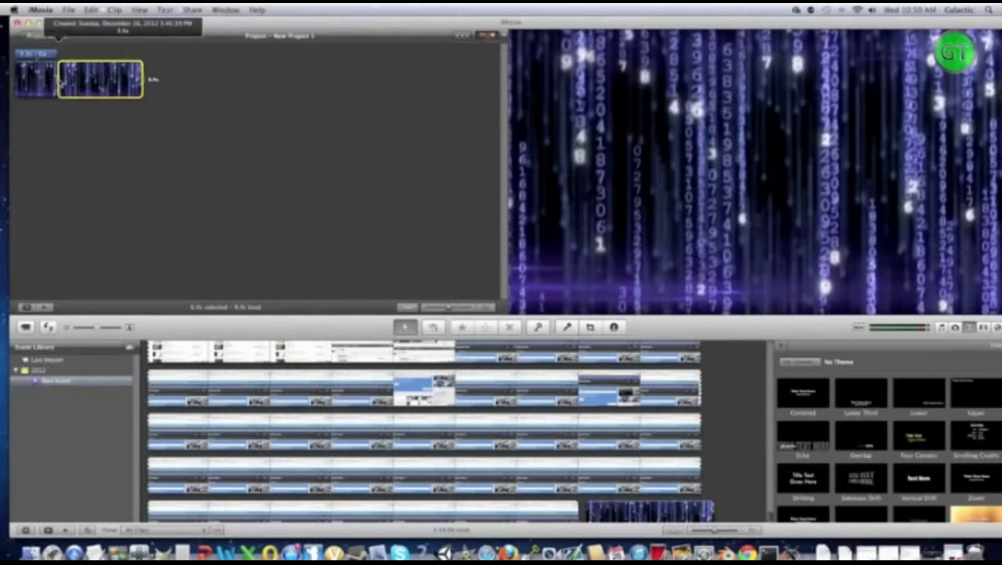
key("Delete")
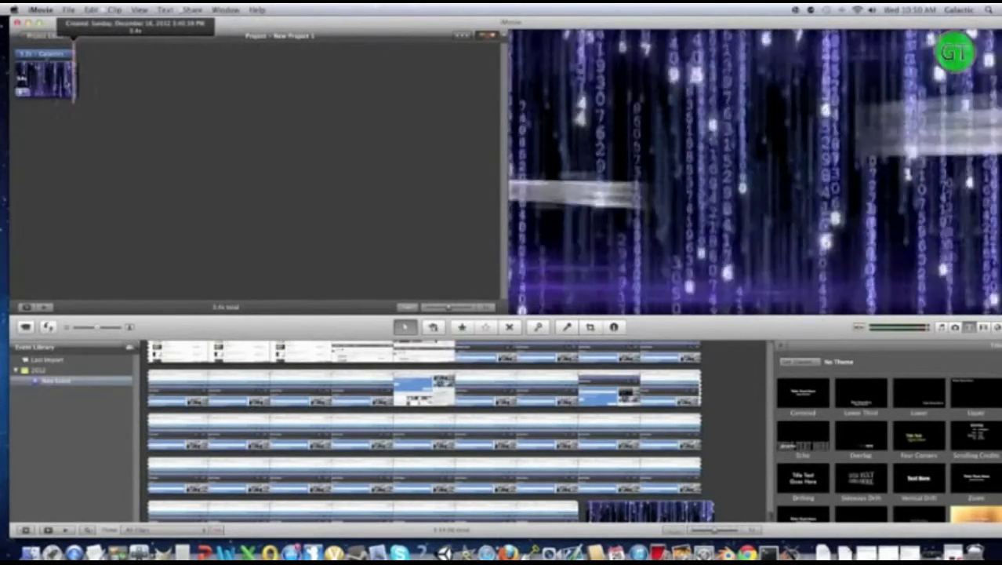
Step: Finalize the shortened intro project
left_click(69, 10)
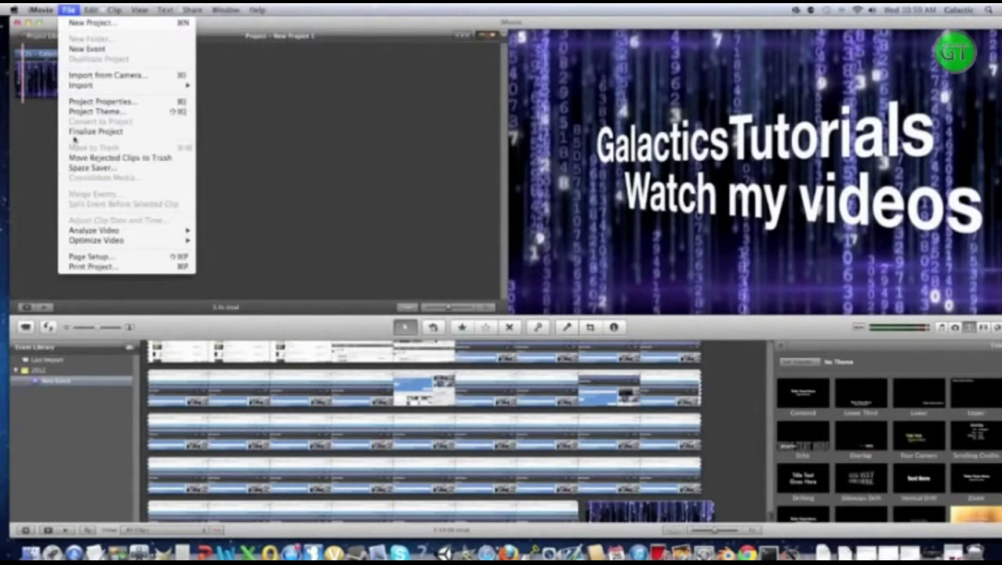
left_click(77, 131)
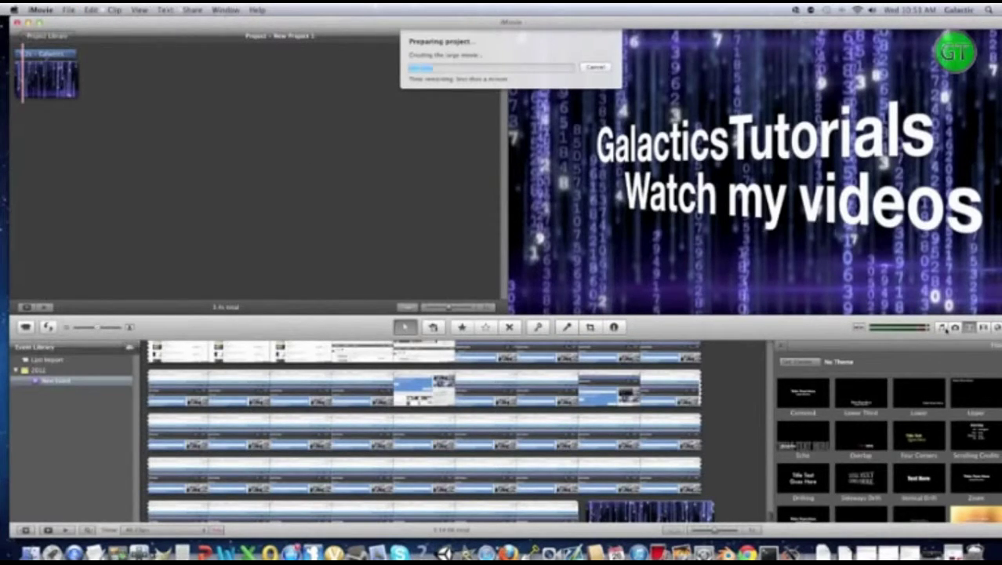
key("F11")
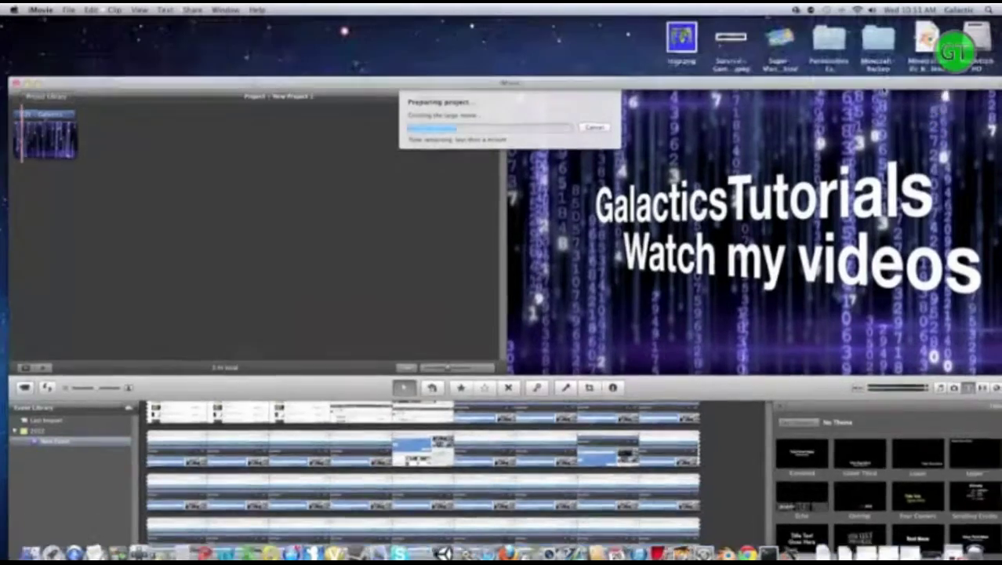
key("F11")
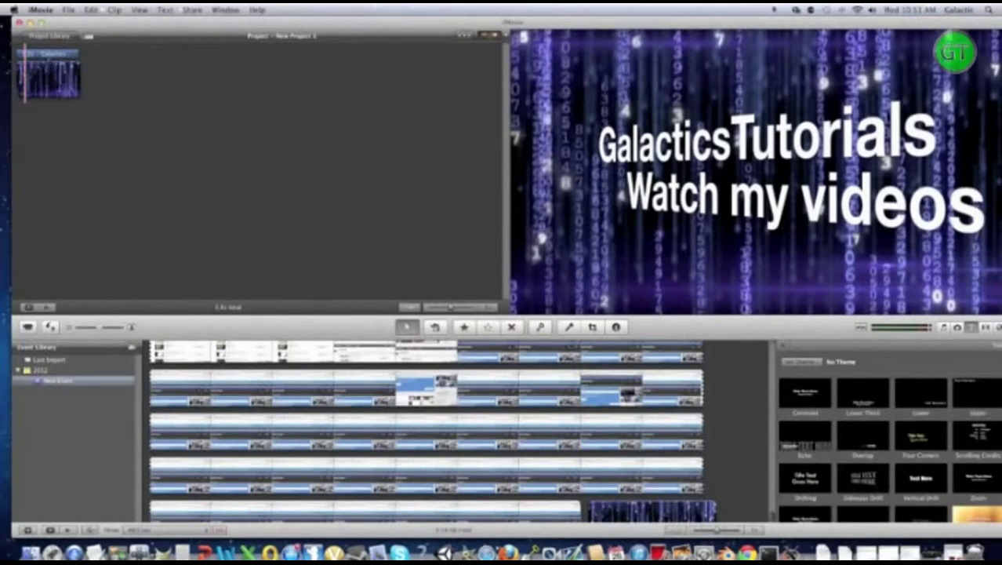
Step: Export New Project 1 from the Project Library as a Large (960x540) movie to the Downloads folder
left_click(30, 38)
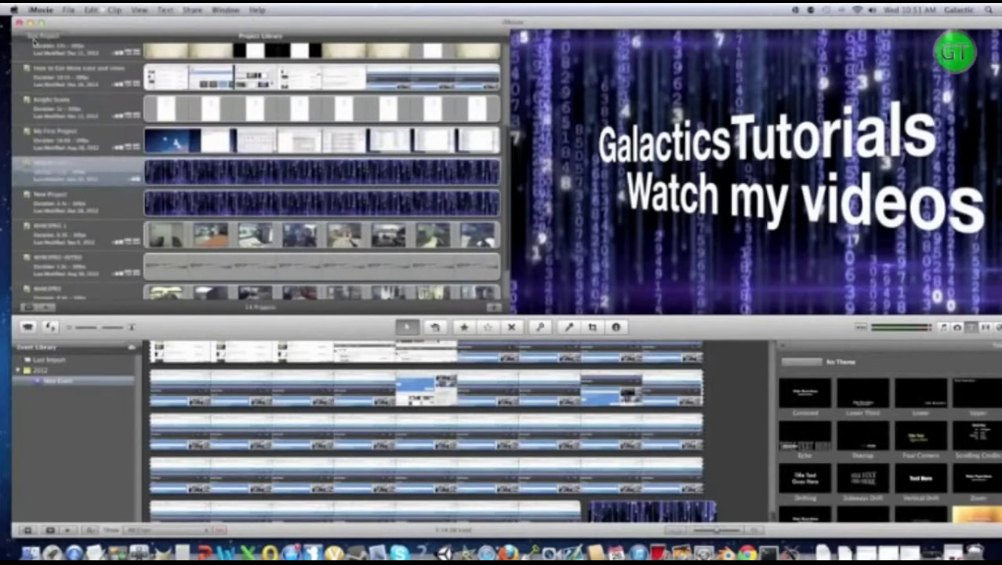
right_click(115, 180)
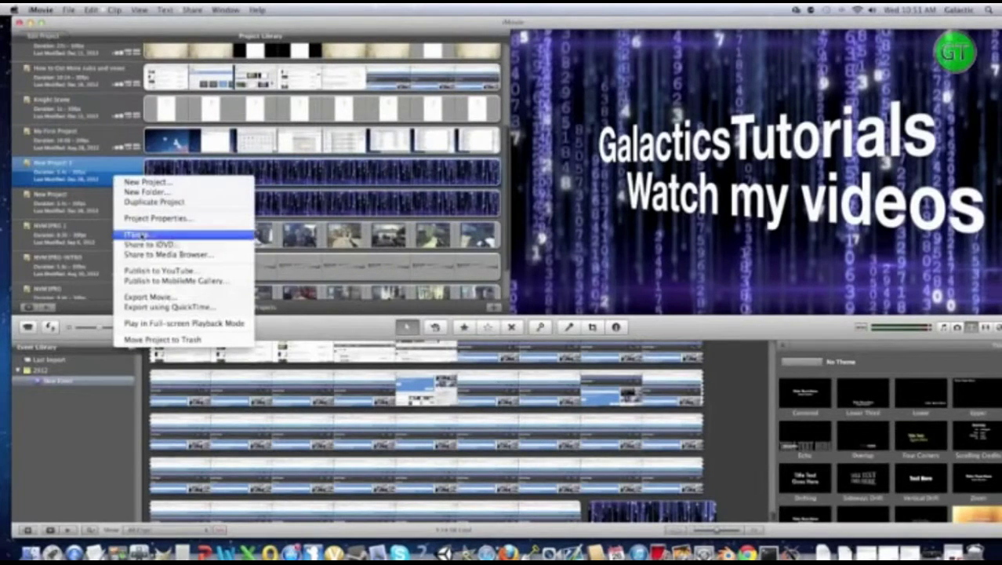
left_click(100, 179)
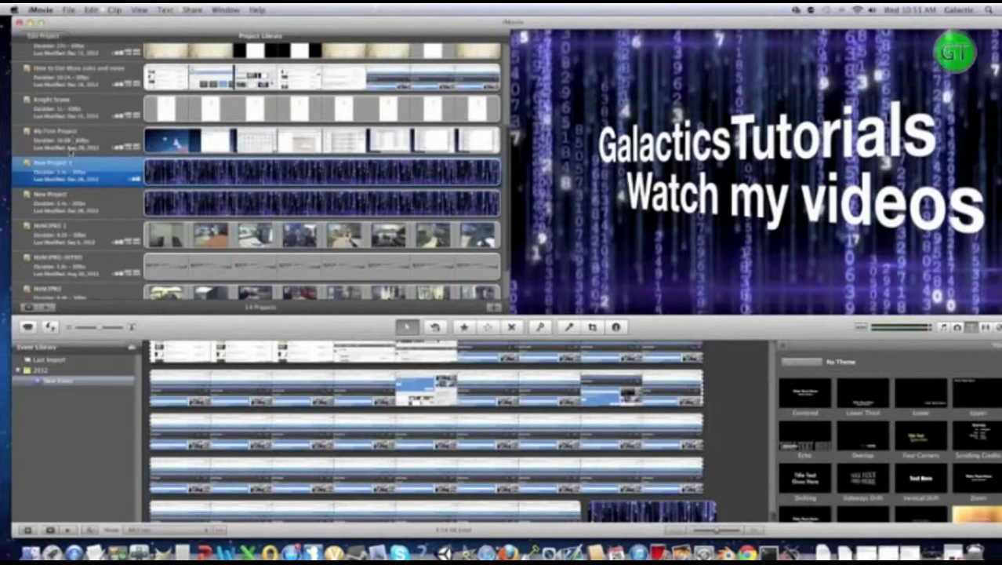
right_click(66, 166)
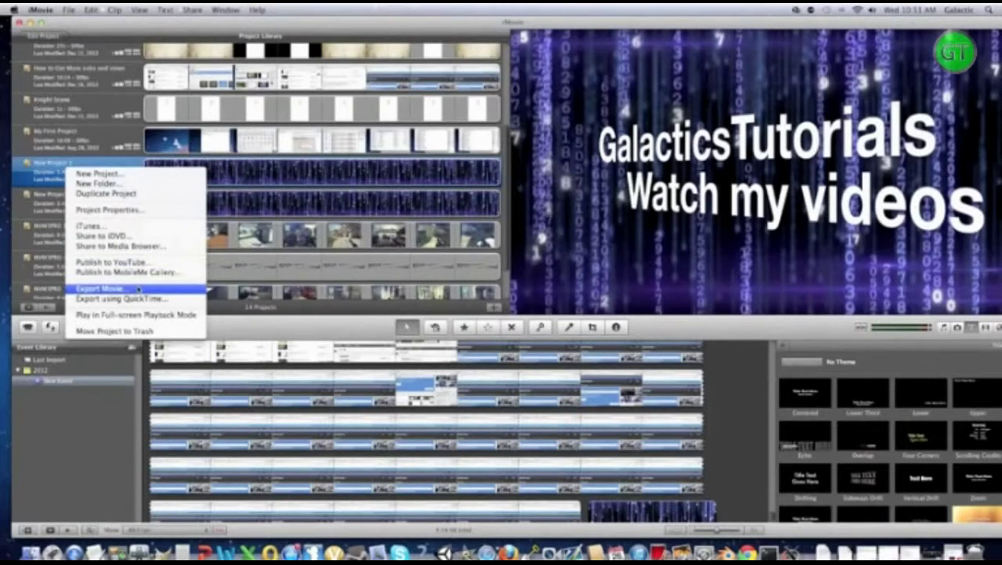
left_click(138, 290)
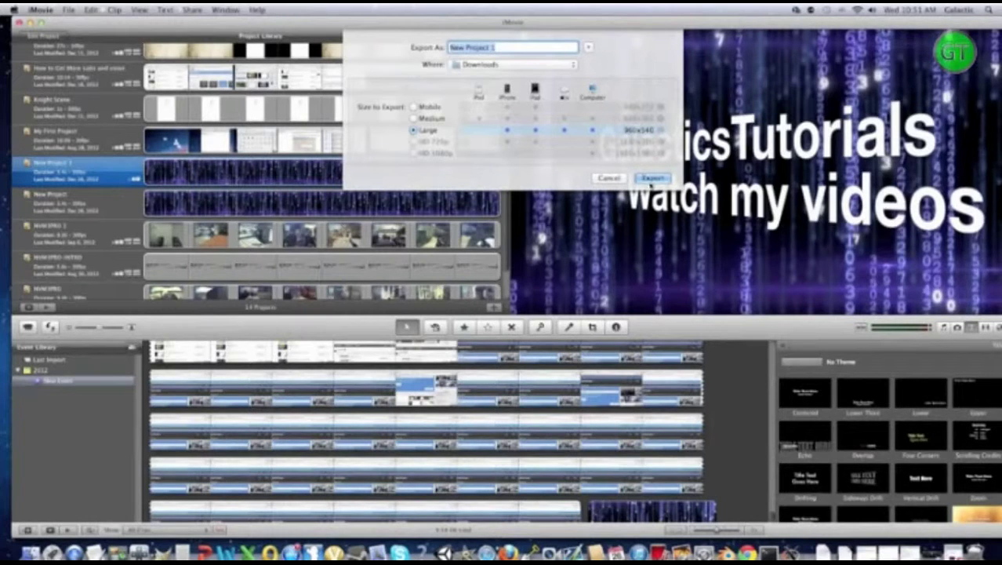
left_click(503, 62)
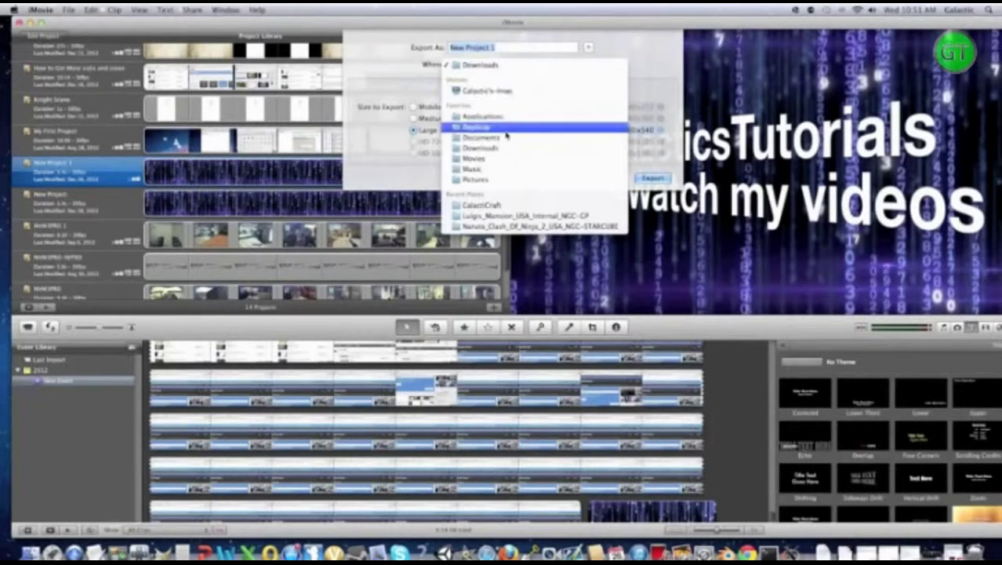
left_click(516, 72)
left_click(653, 178)
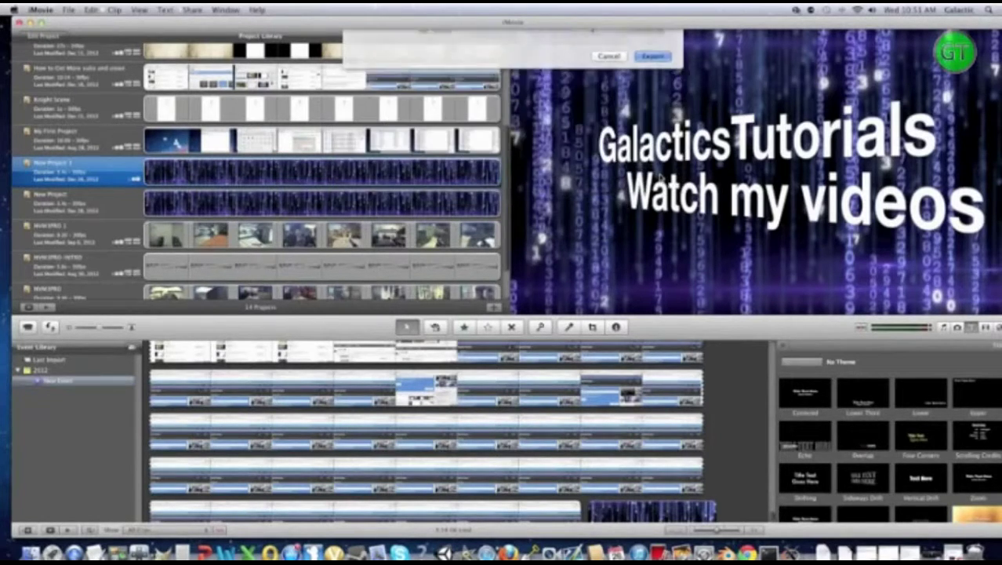
left_click(651, 50)
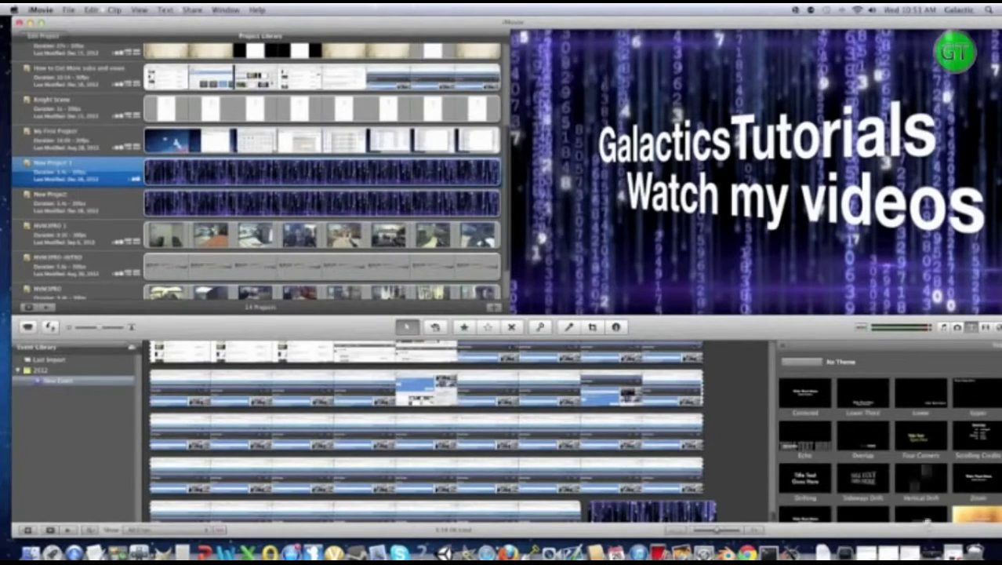
Step: Open the exported New Project 1.m4v from the Downloads folder in QuickTime Player and play it
left_click(842, 549)
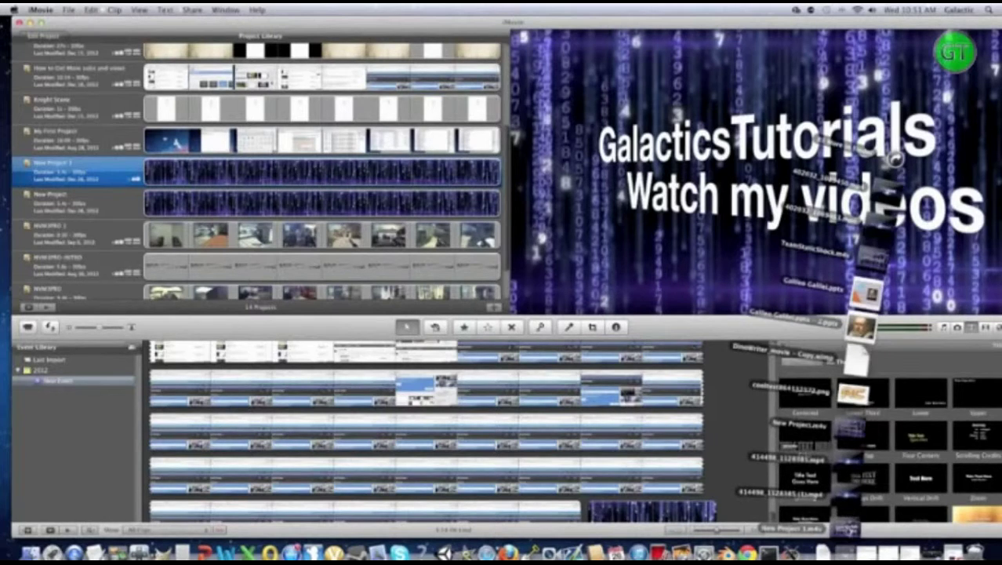
left_click(854, 439)
left_click(292, 321)
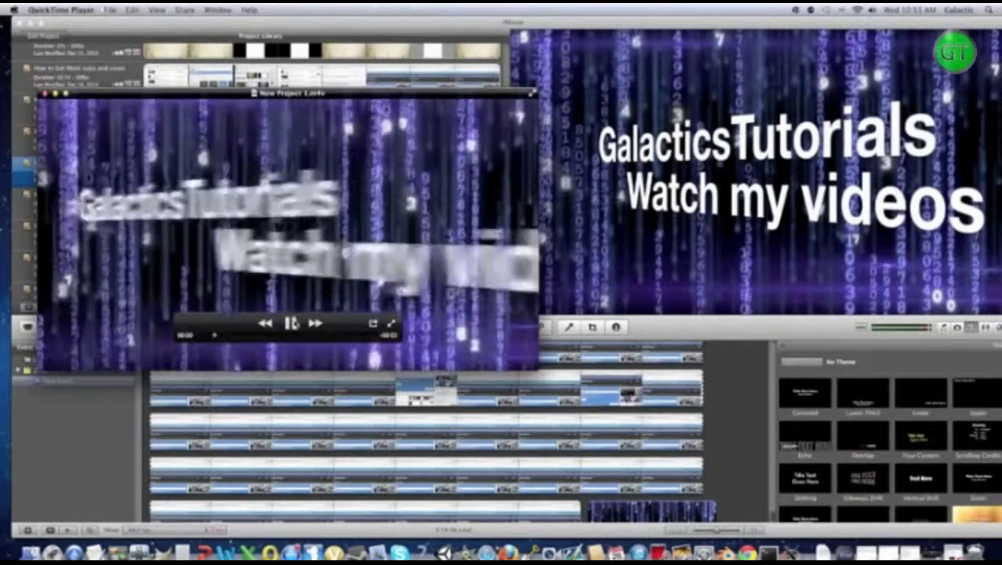